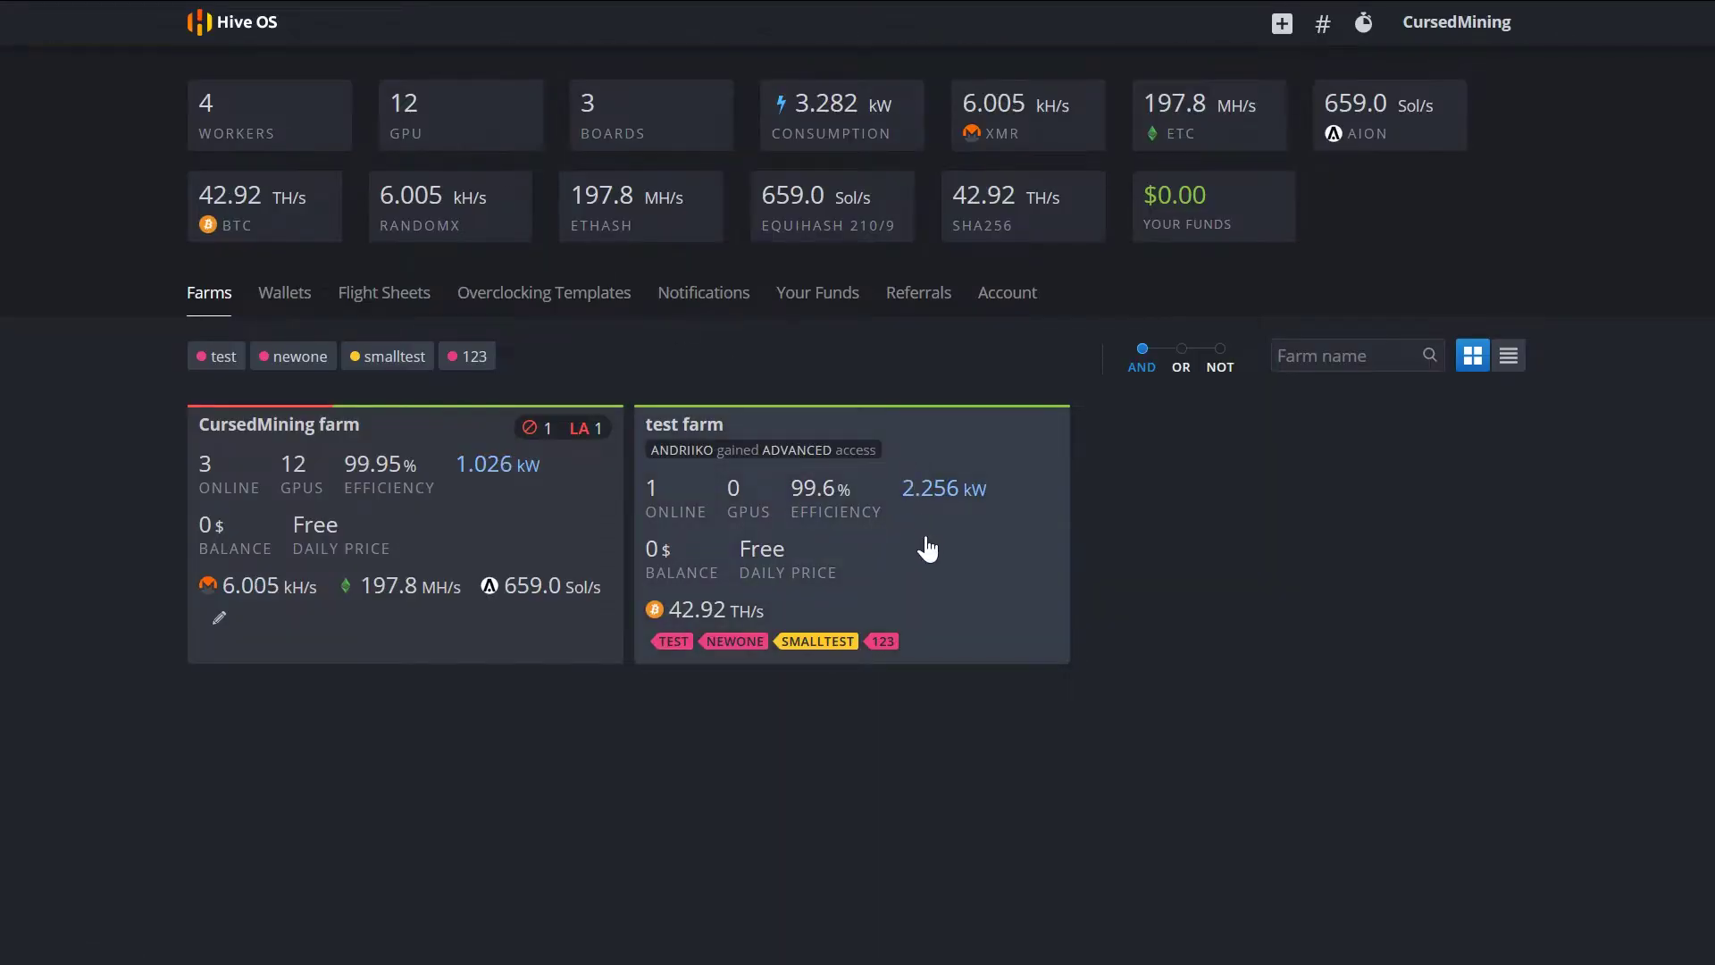
Open worker 9x33 in the test farm and begin a BTC flight sheet with the Slush wallet.
click(927, 548)
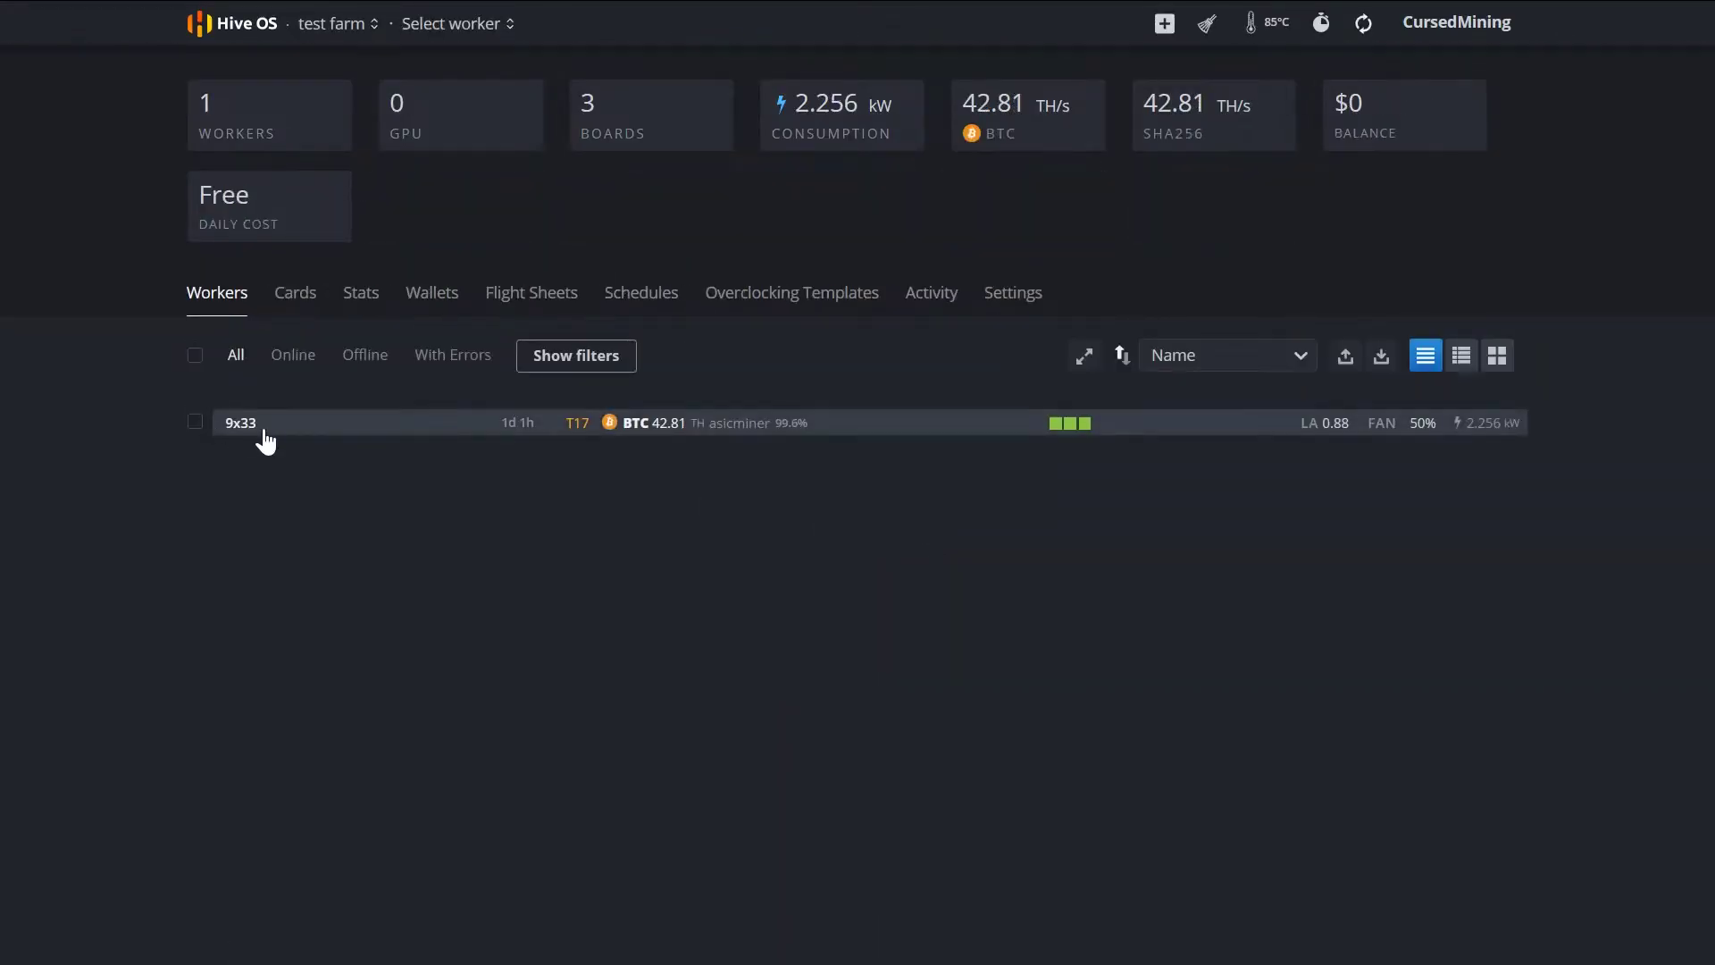
click(241, 423)
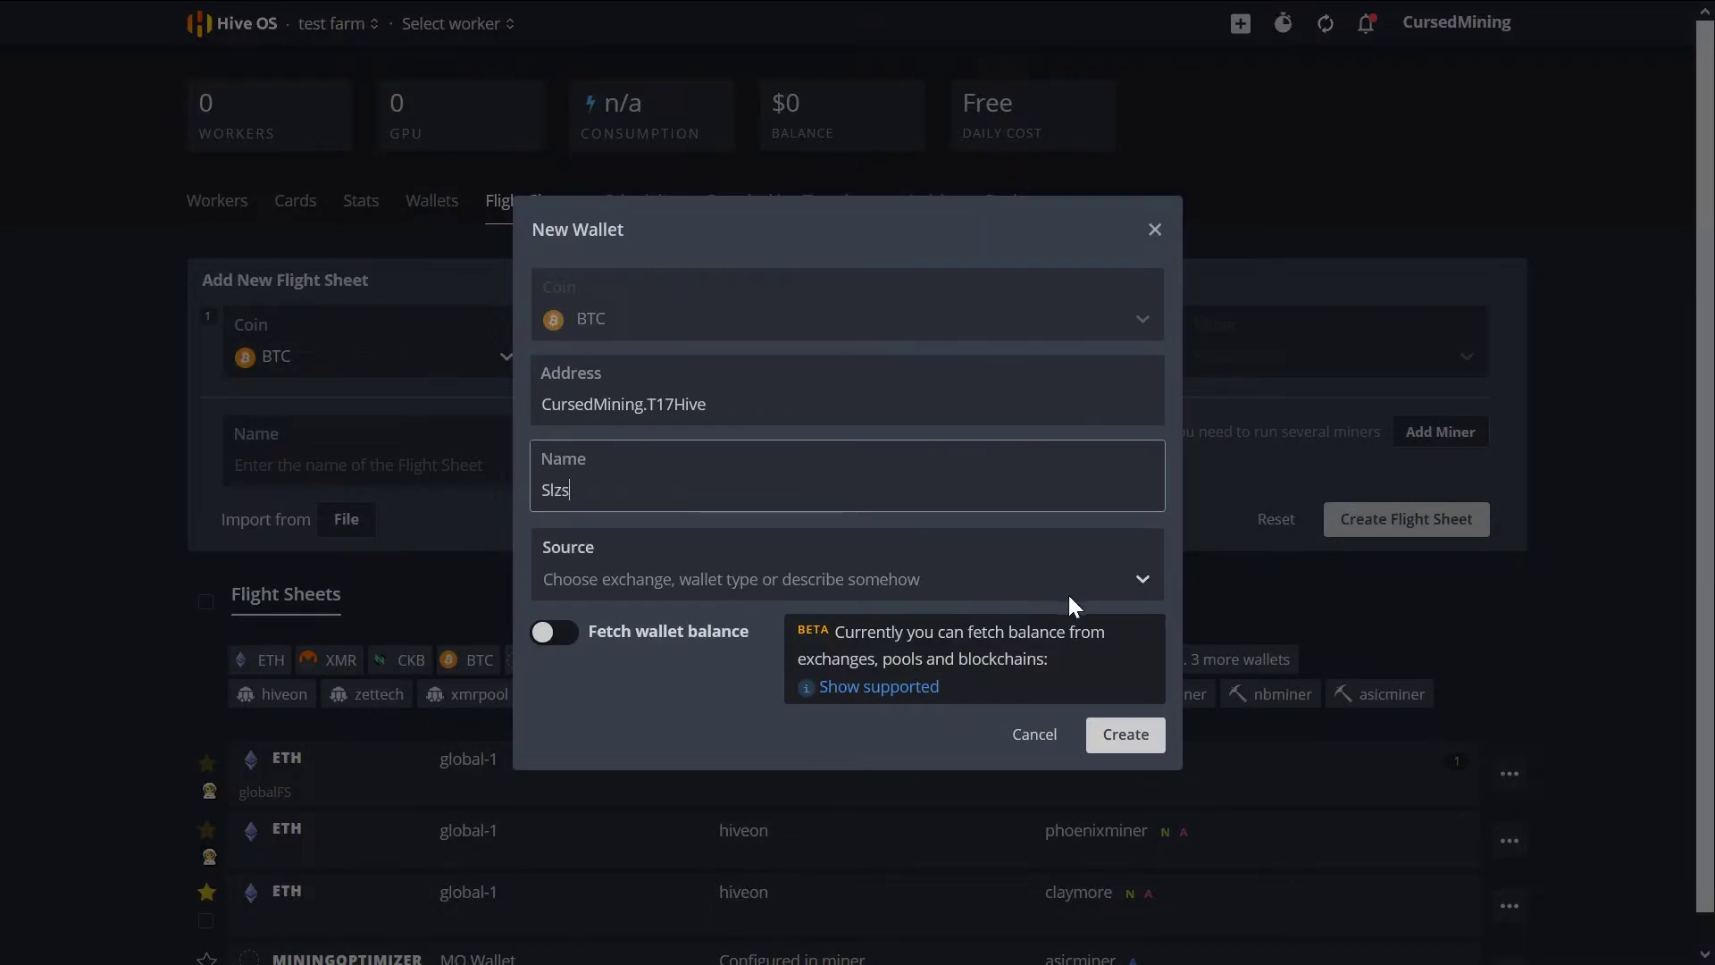
text(hpoolBTC)
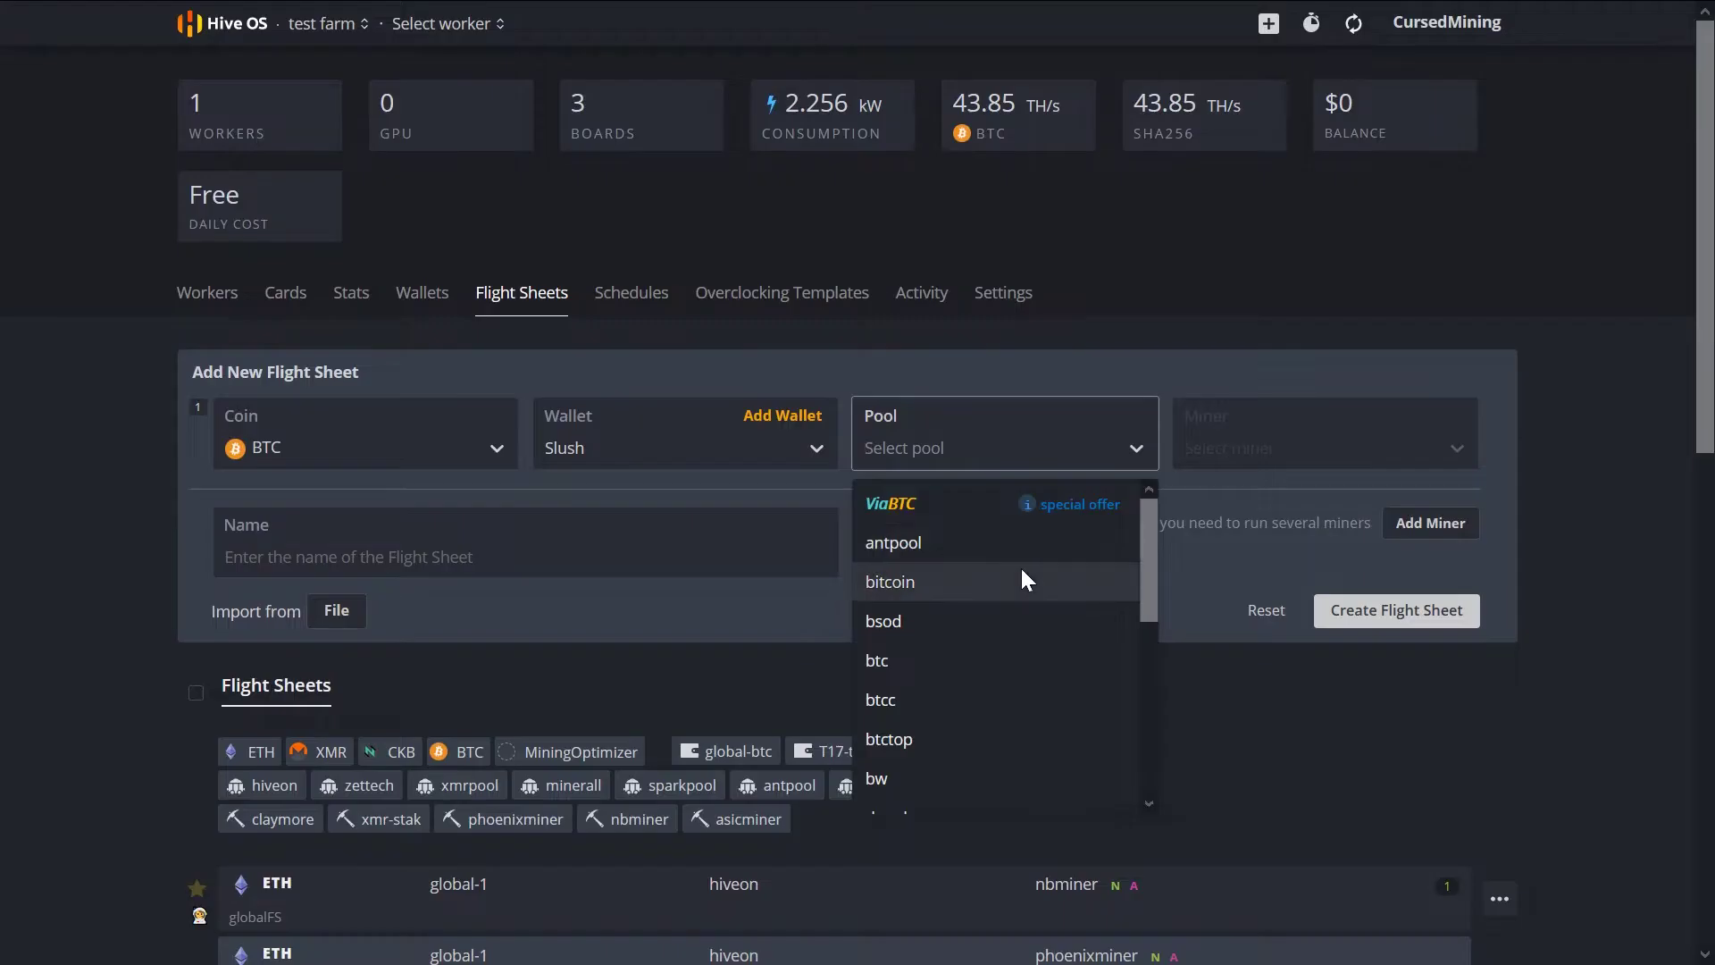
text(s)
Set the pool to slushpool on the Europe server and the miner to ASIC Miner.
click(972, 620)
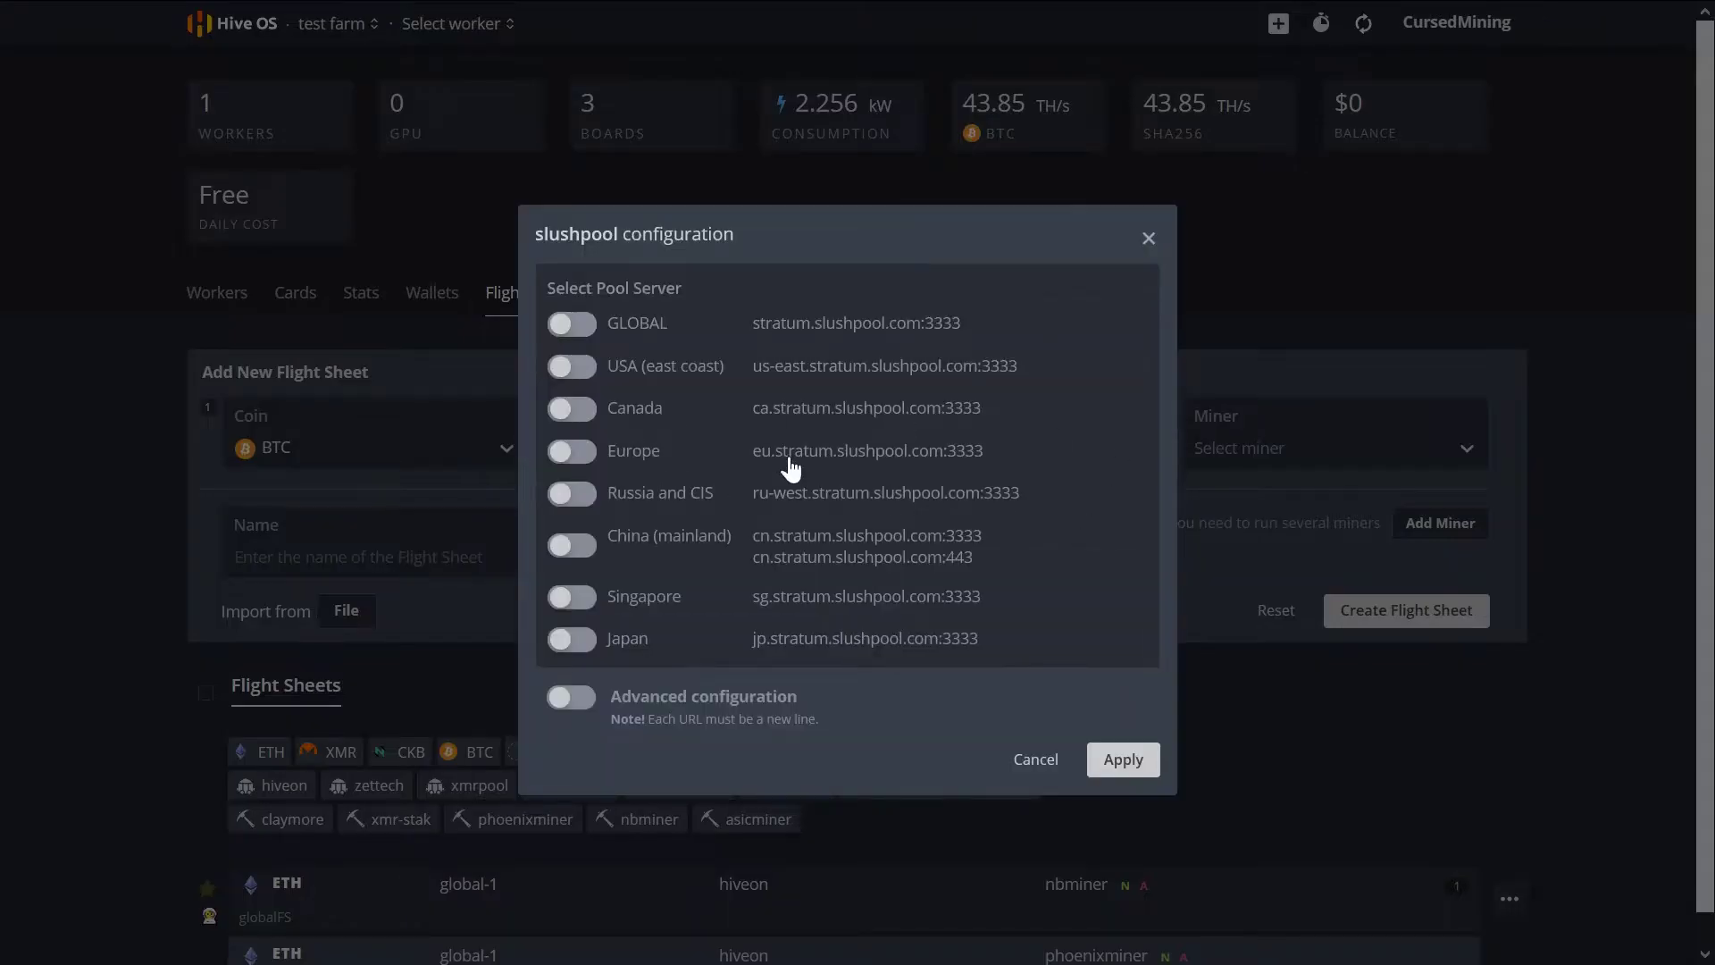
click(572, 452)
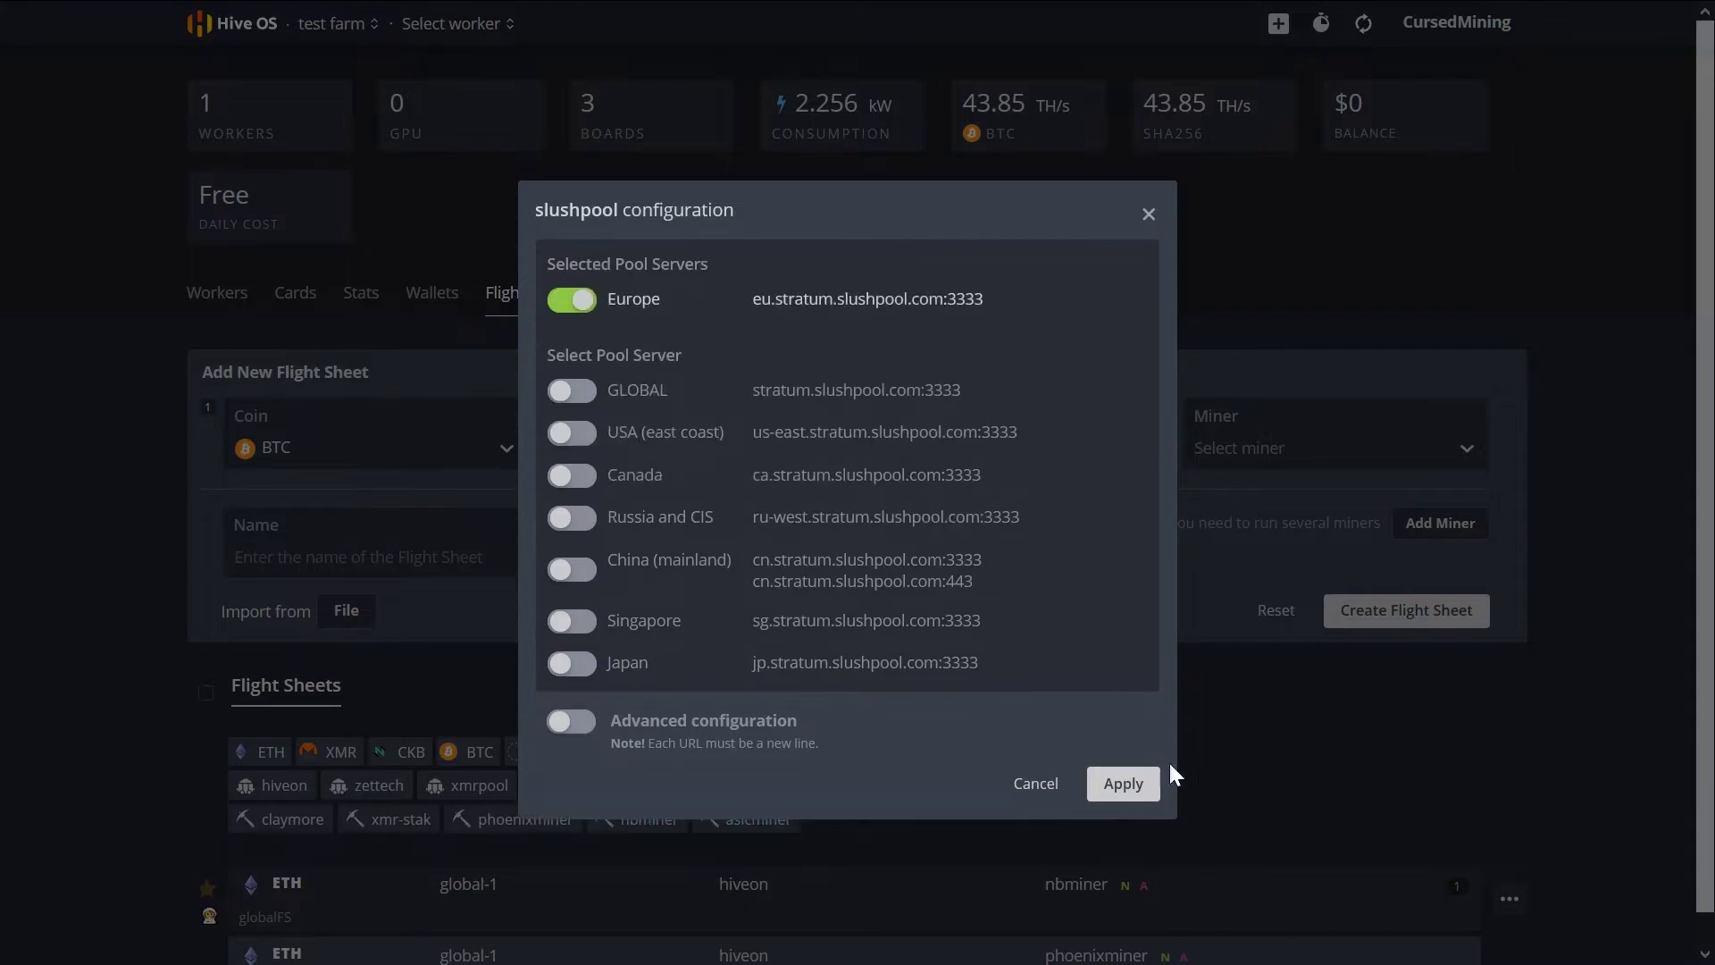
click(1127, 787)
click(1225, 454)
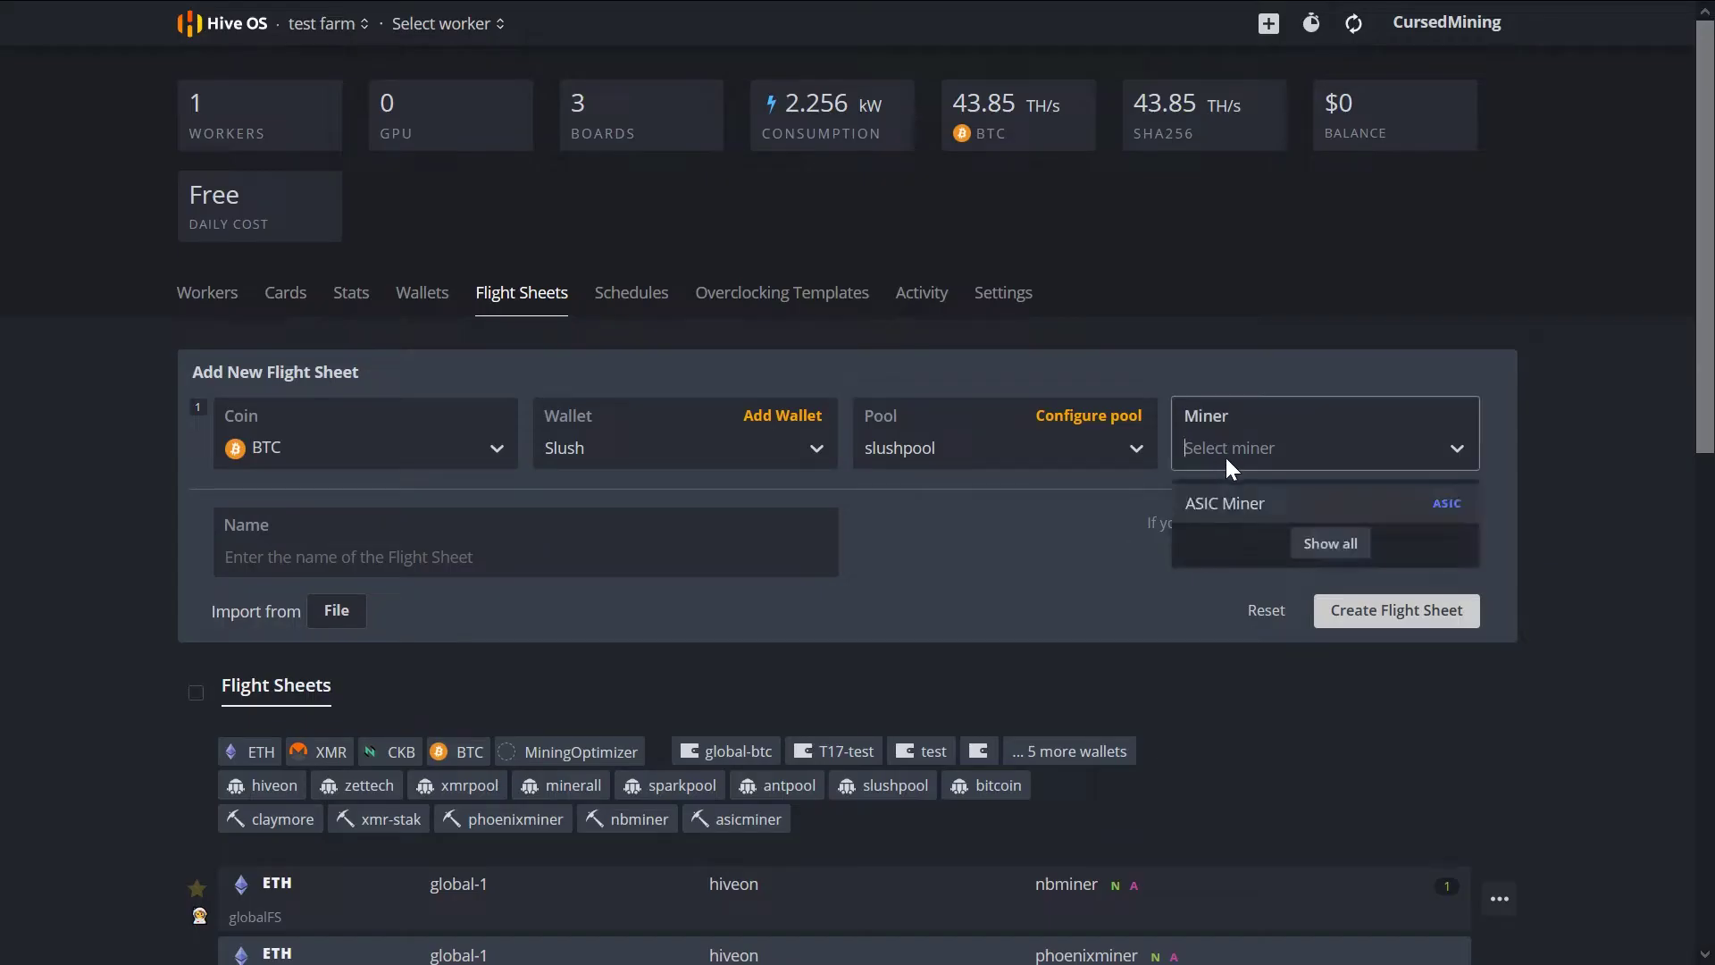
click(1257, 502)
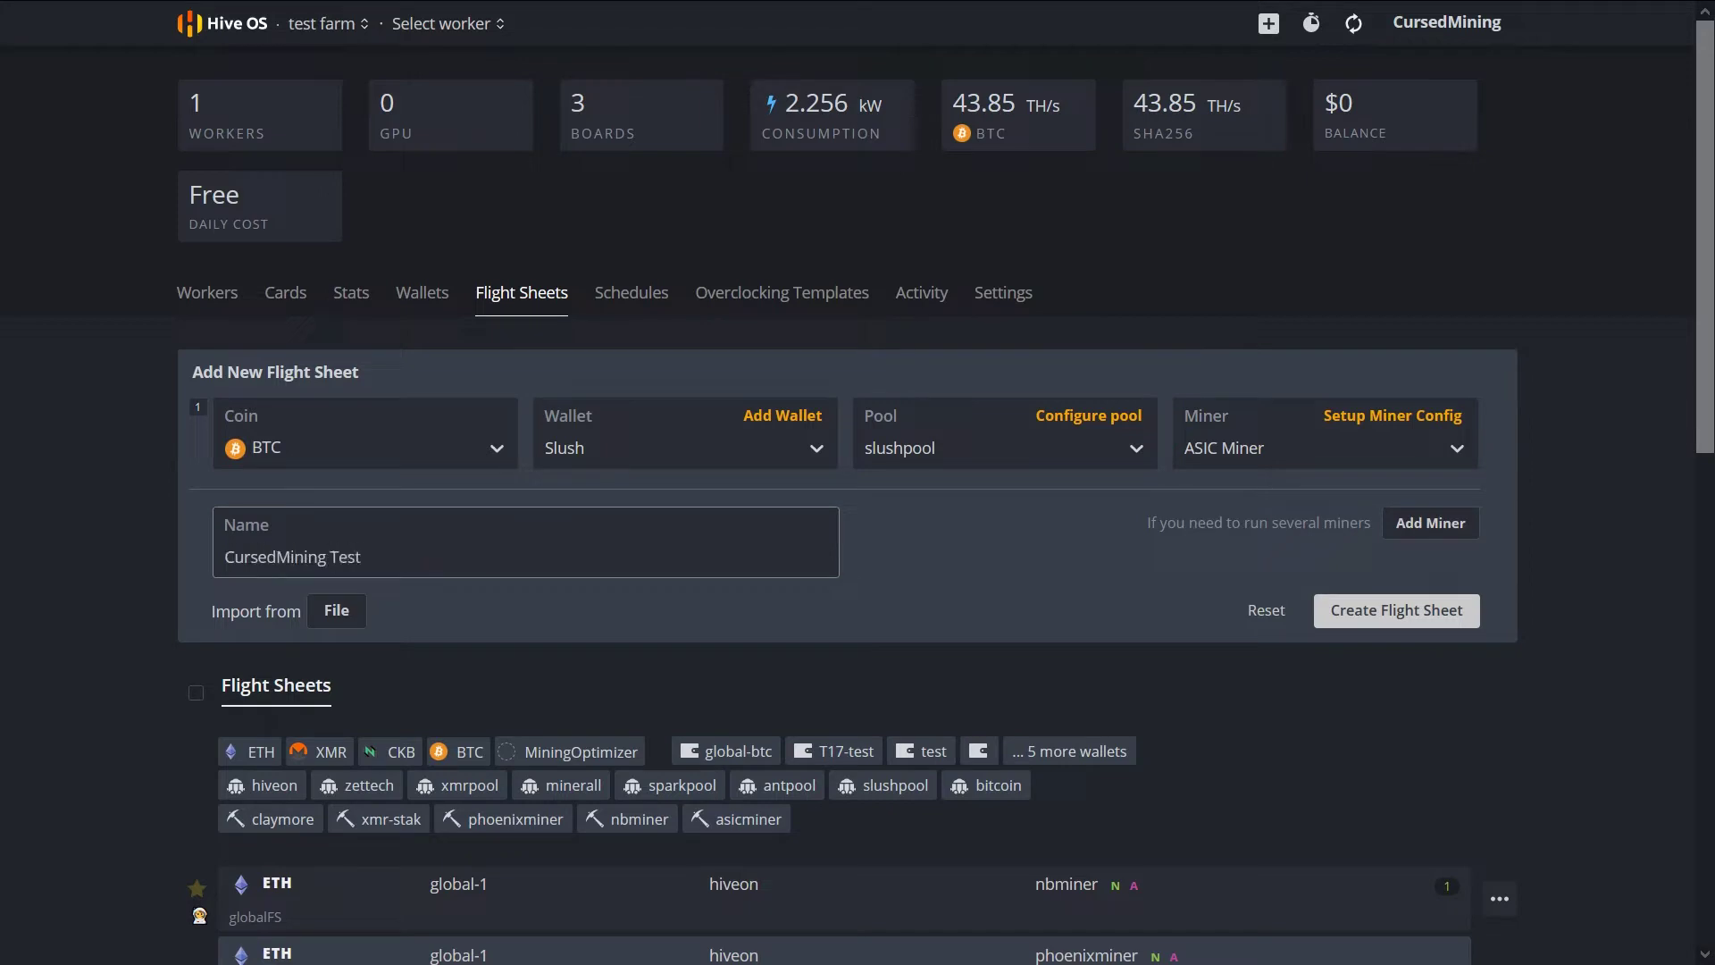
Create the CursedMining Test flight sheet and return to the farms overview.
click(1397, 612)
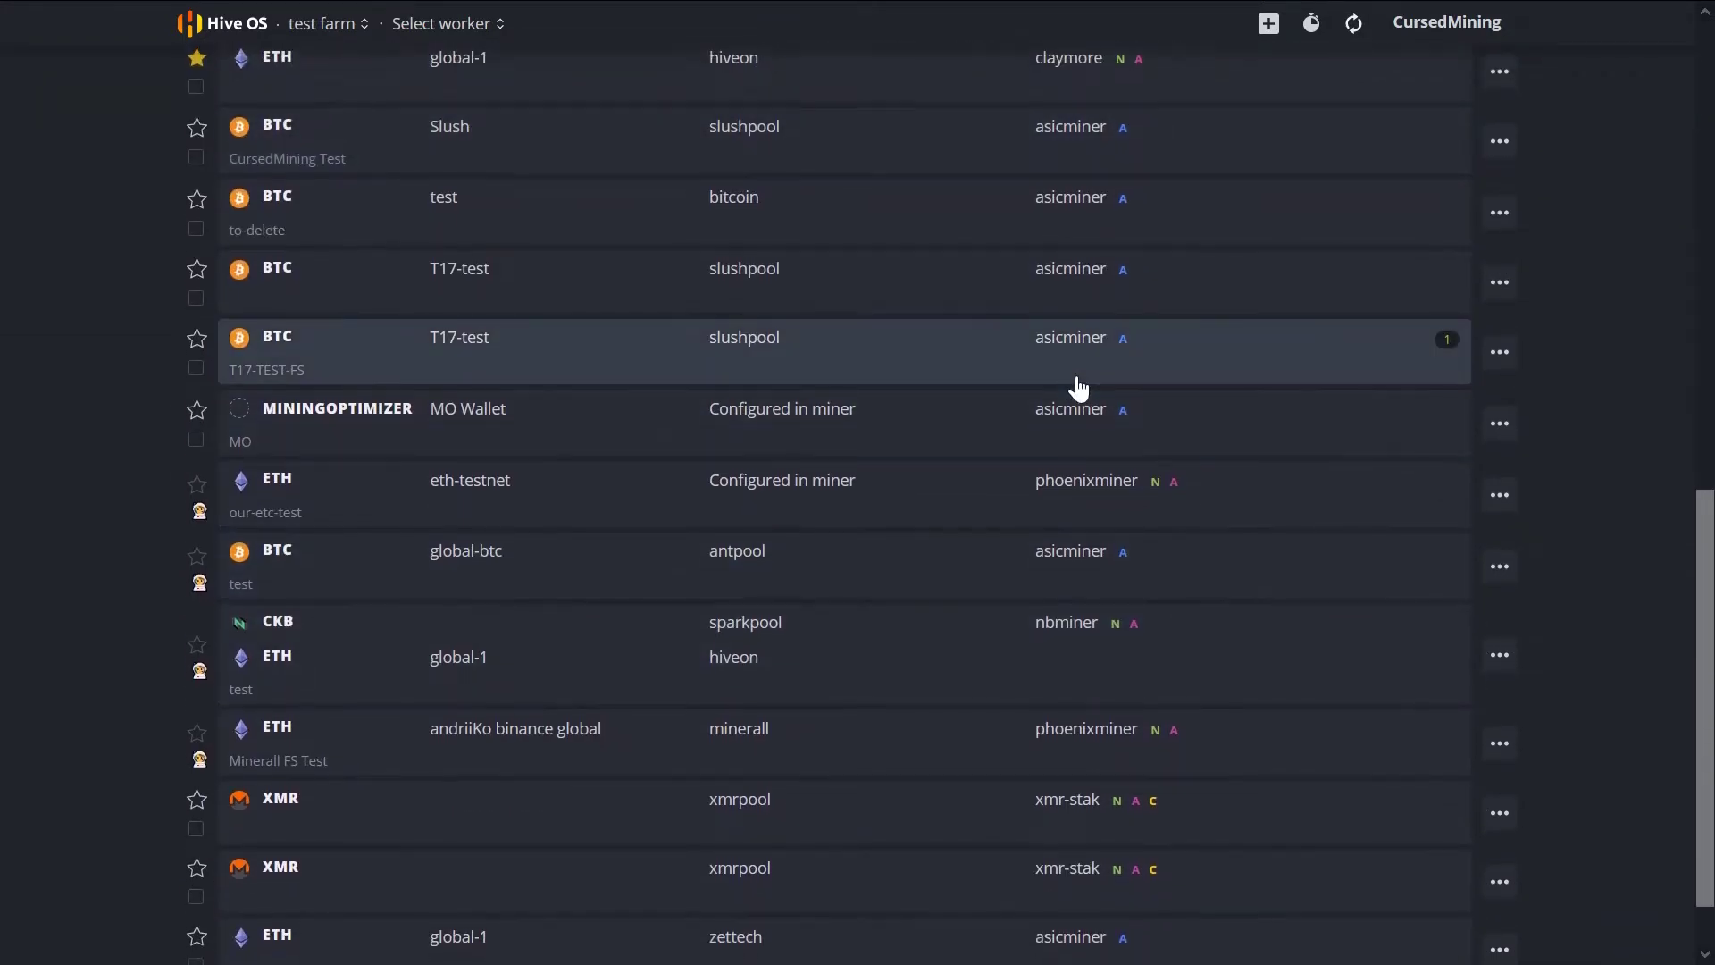
scroll(1080, 383, up, 10)
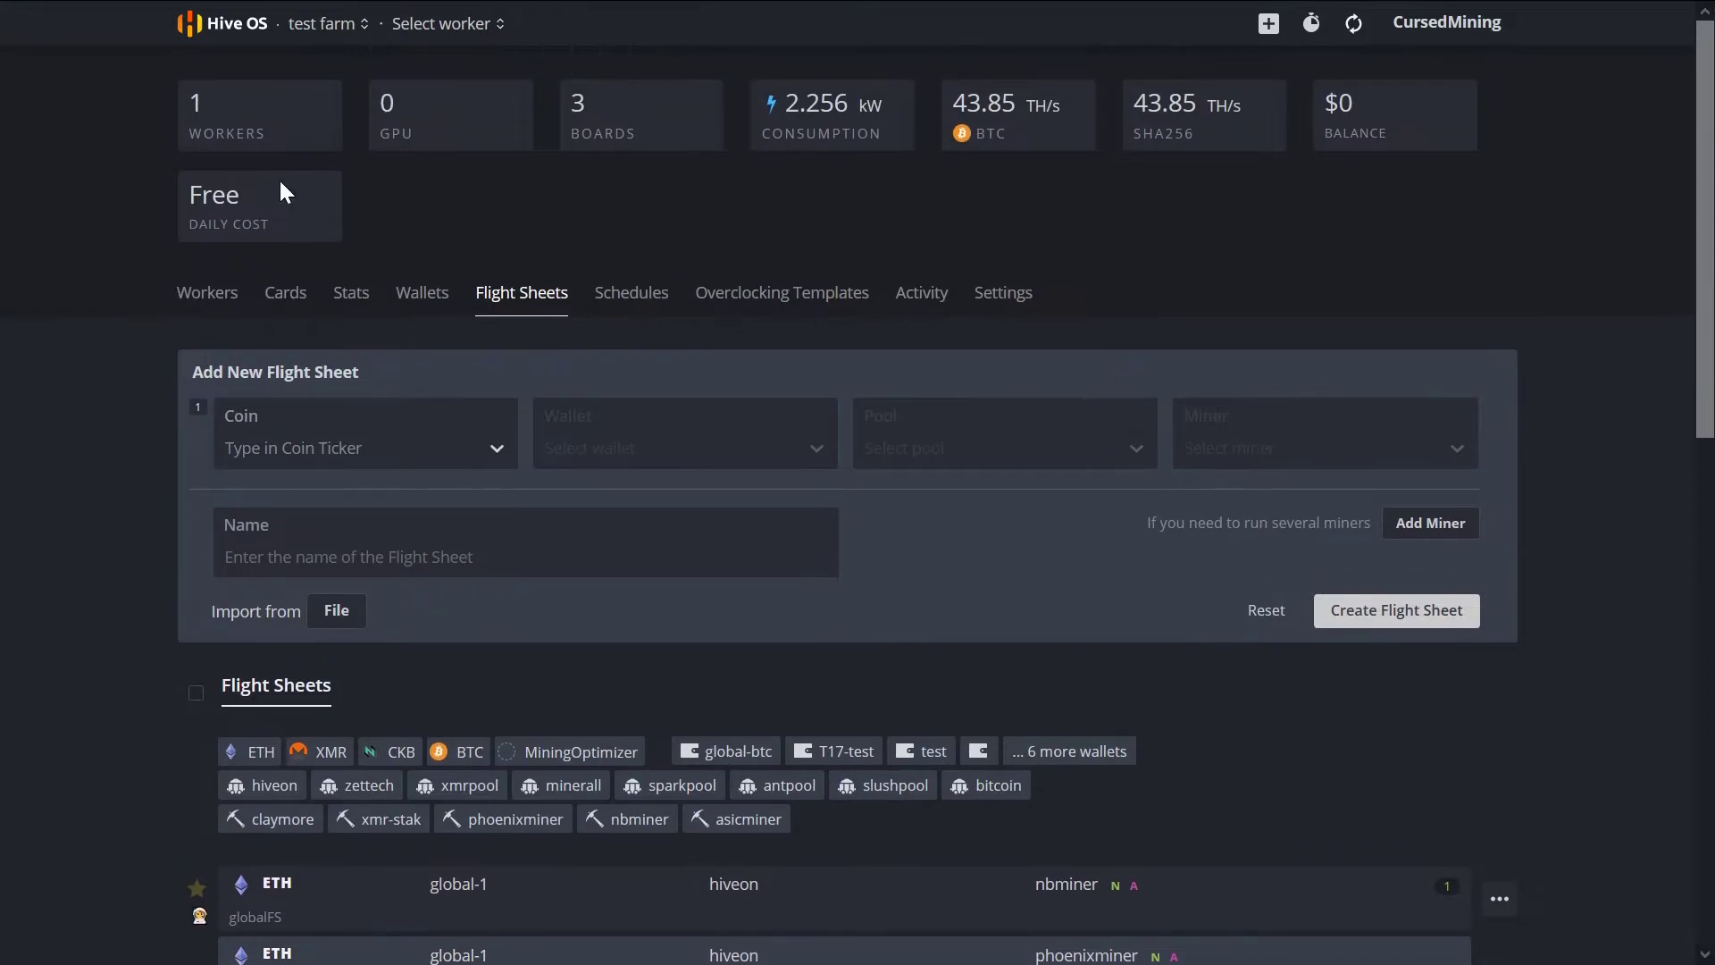
click(237, 24)
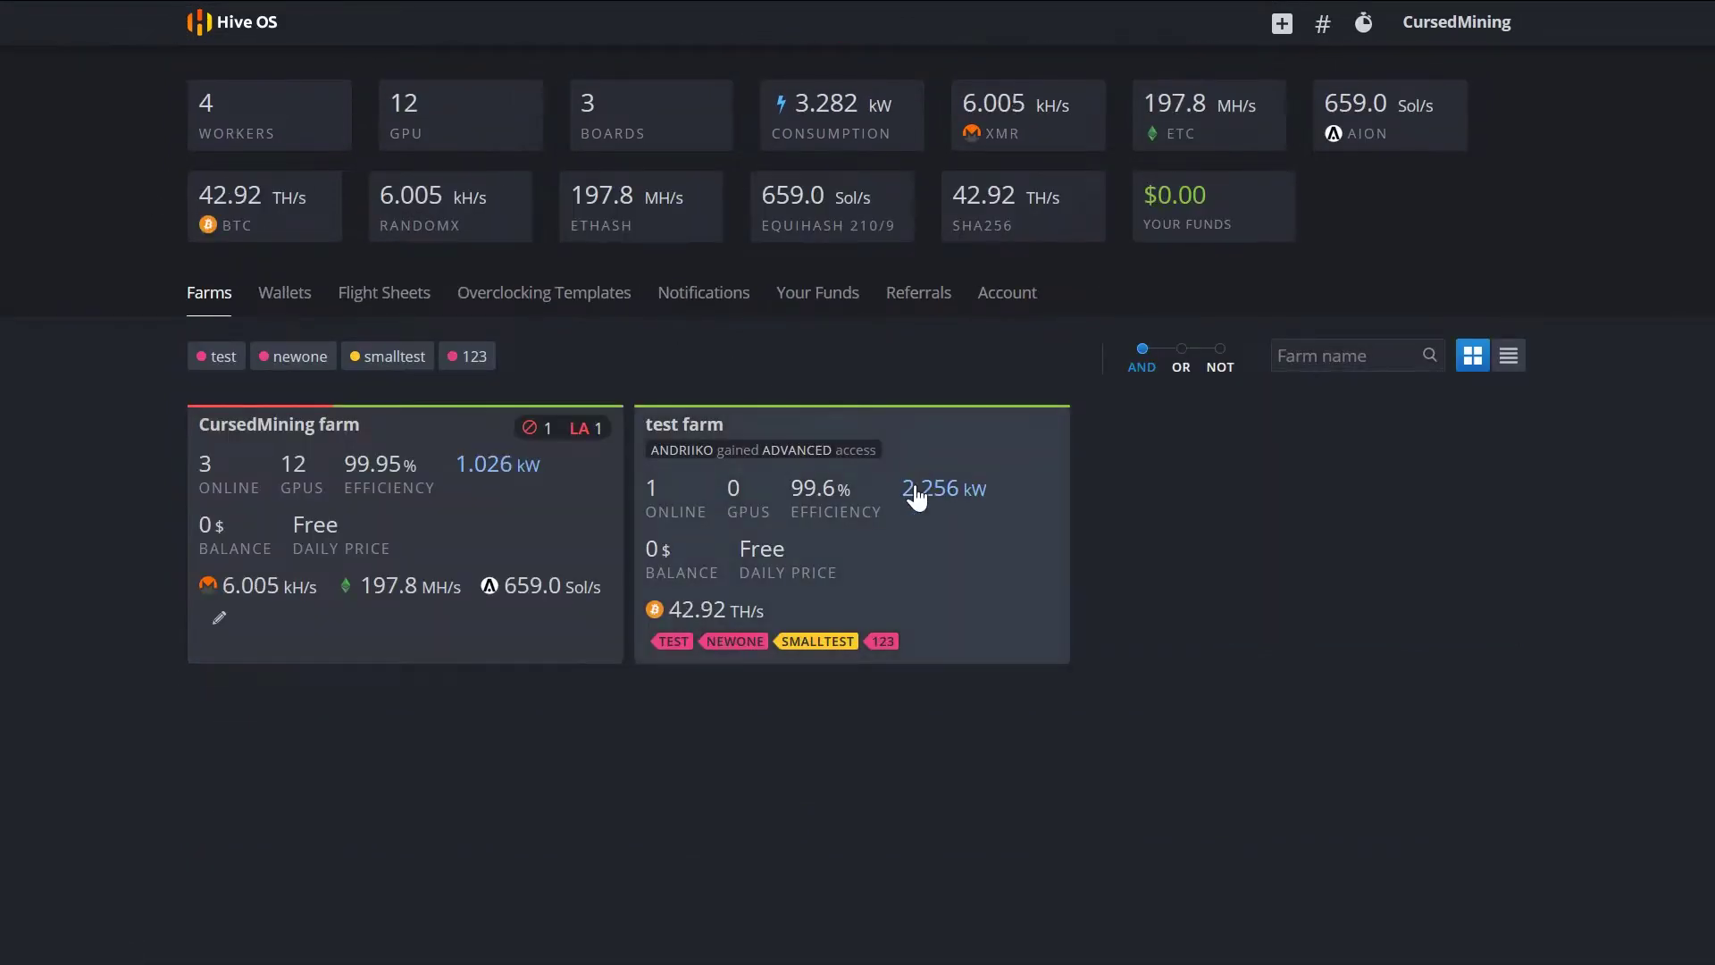
Apply the CursedMining Test flight sheet to worker 9x33 in the test farm.
click(928, 548)
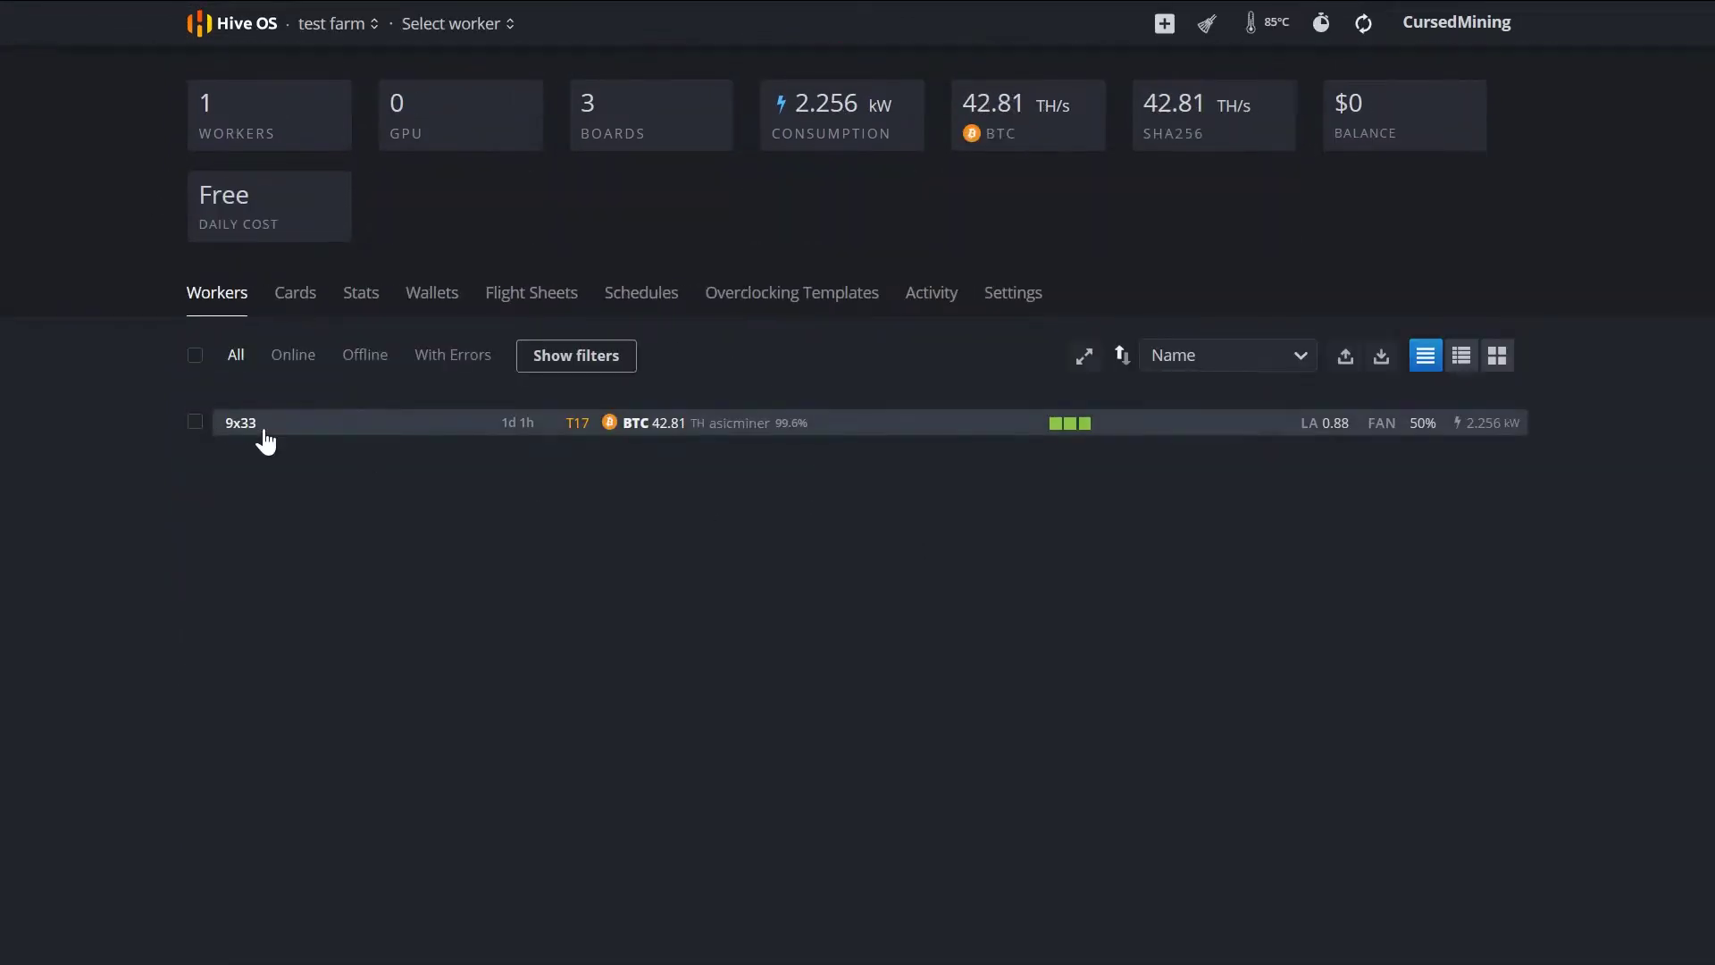
click(265, 438)
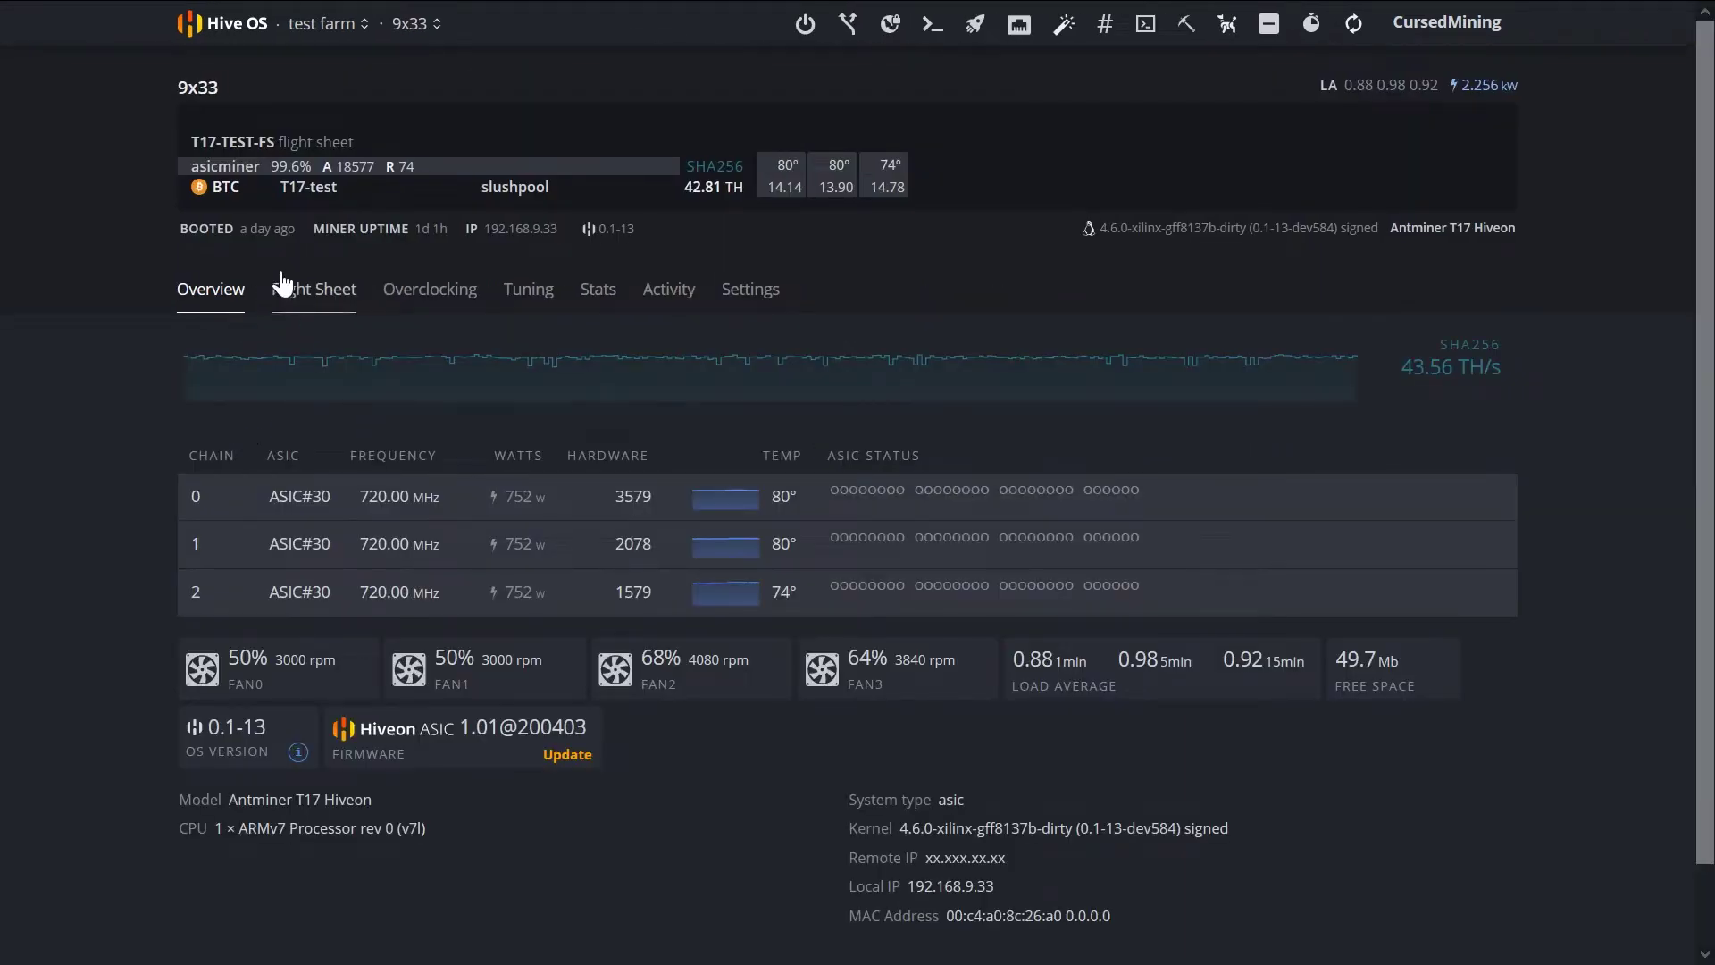
click(287, 303)
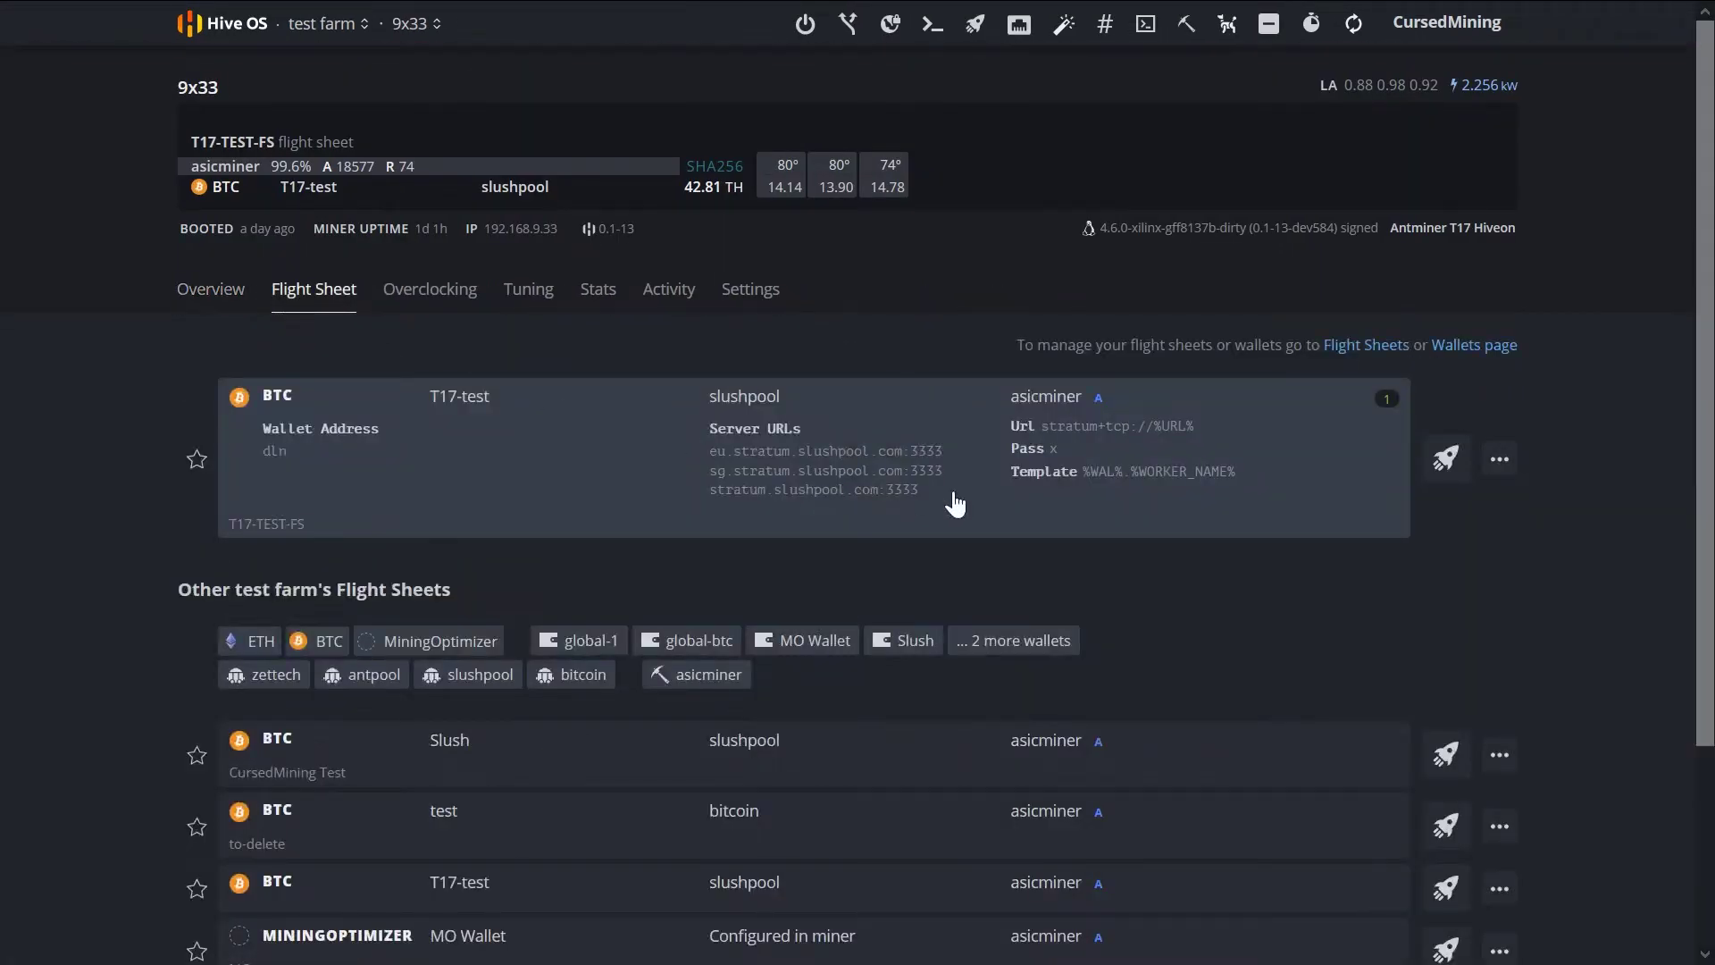
click(1445, 757)
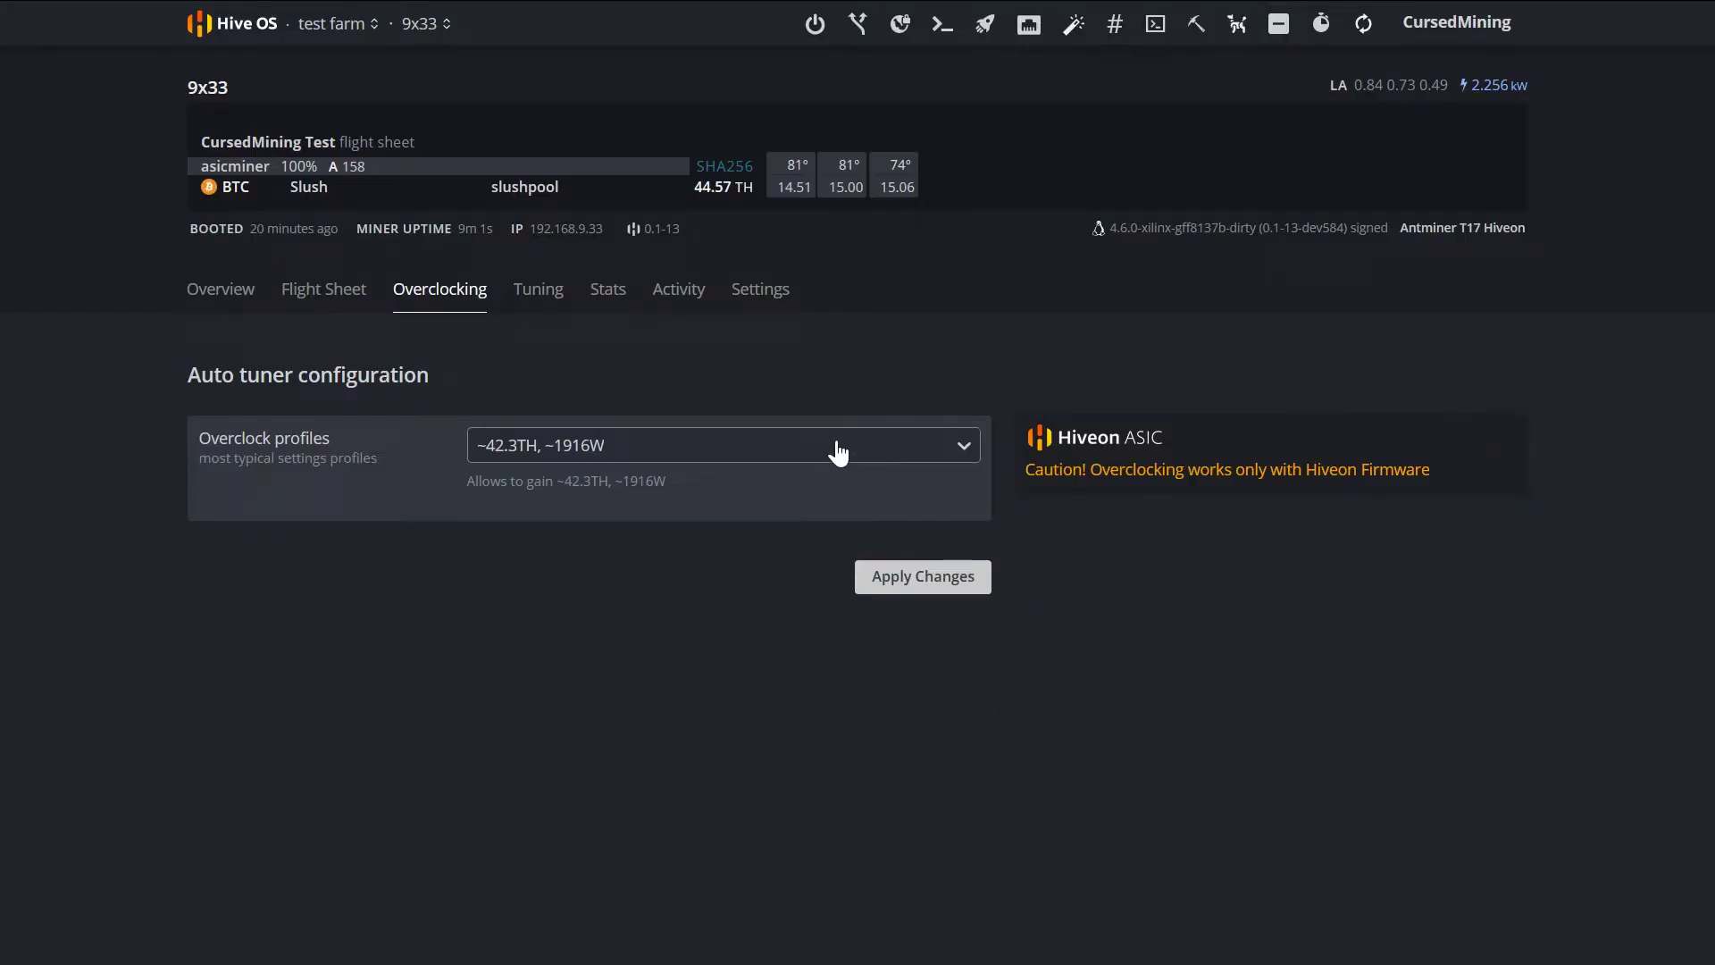
Expand the T17's Overclock profiles dropdown and scroll through the available profiles.
click(837, 451)
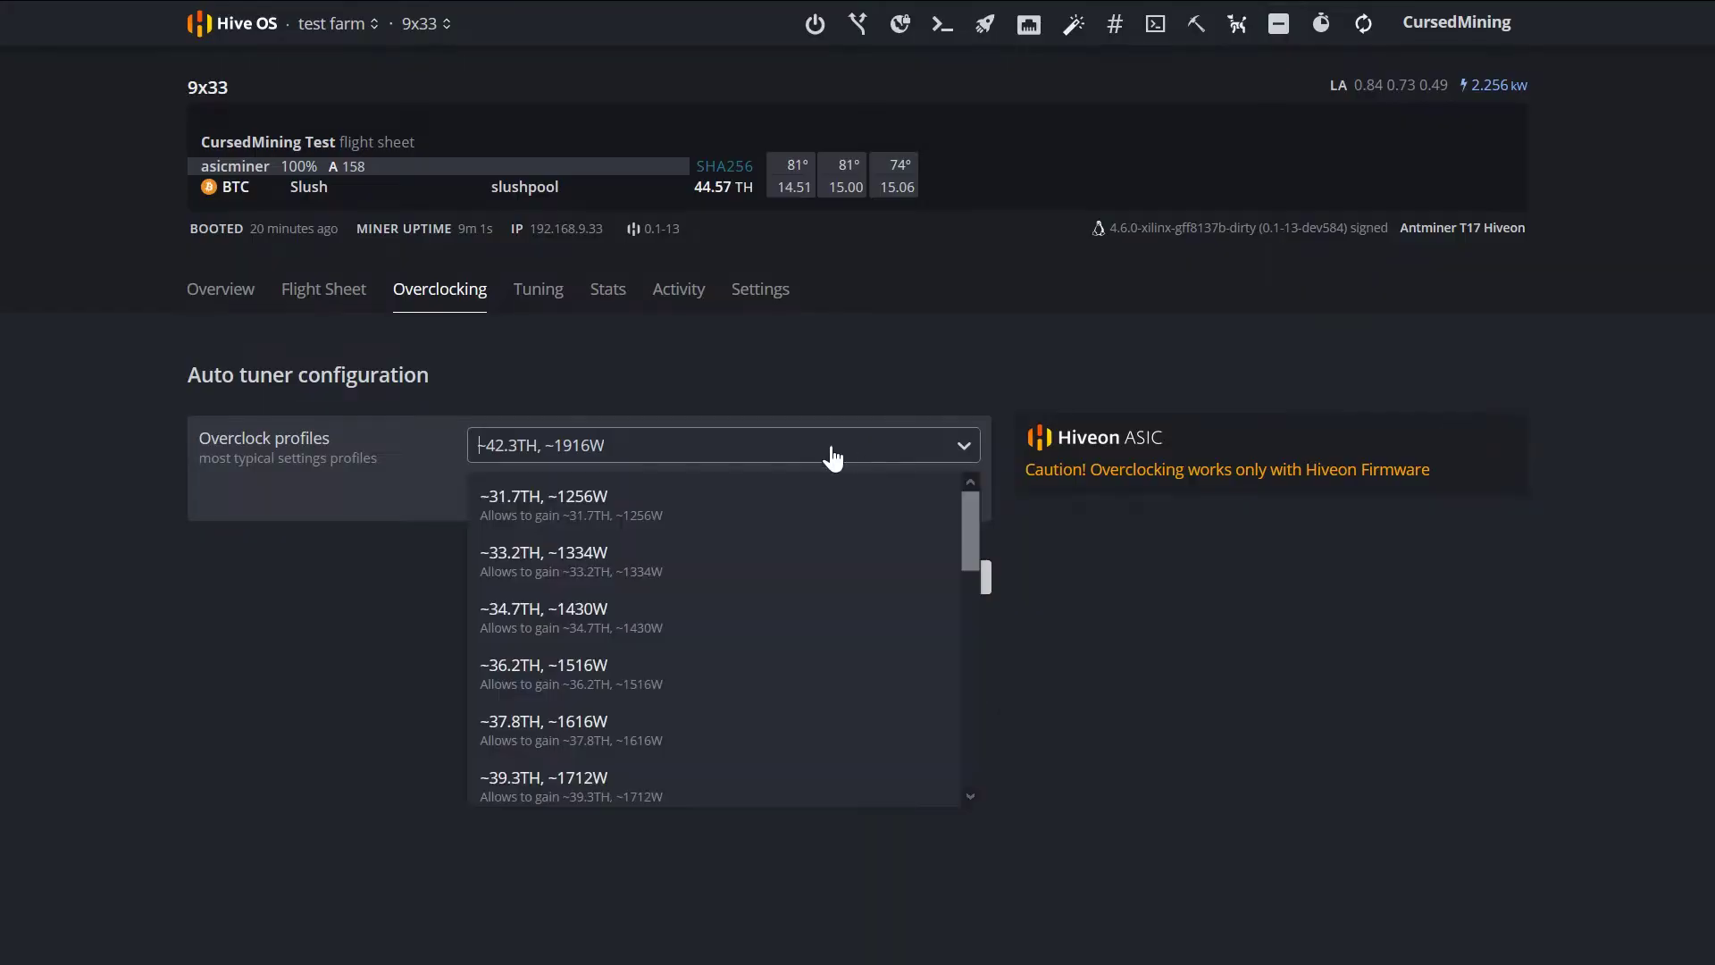
drag(968, 530, 955, 563)
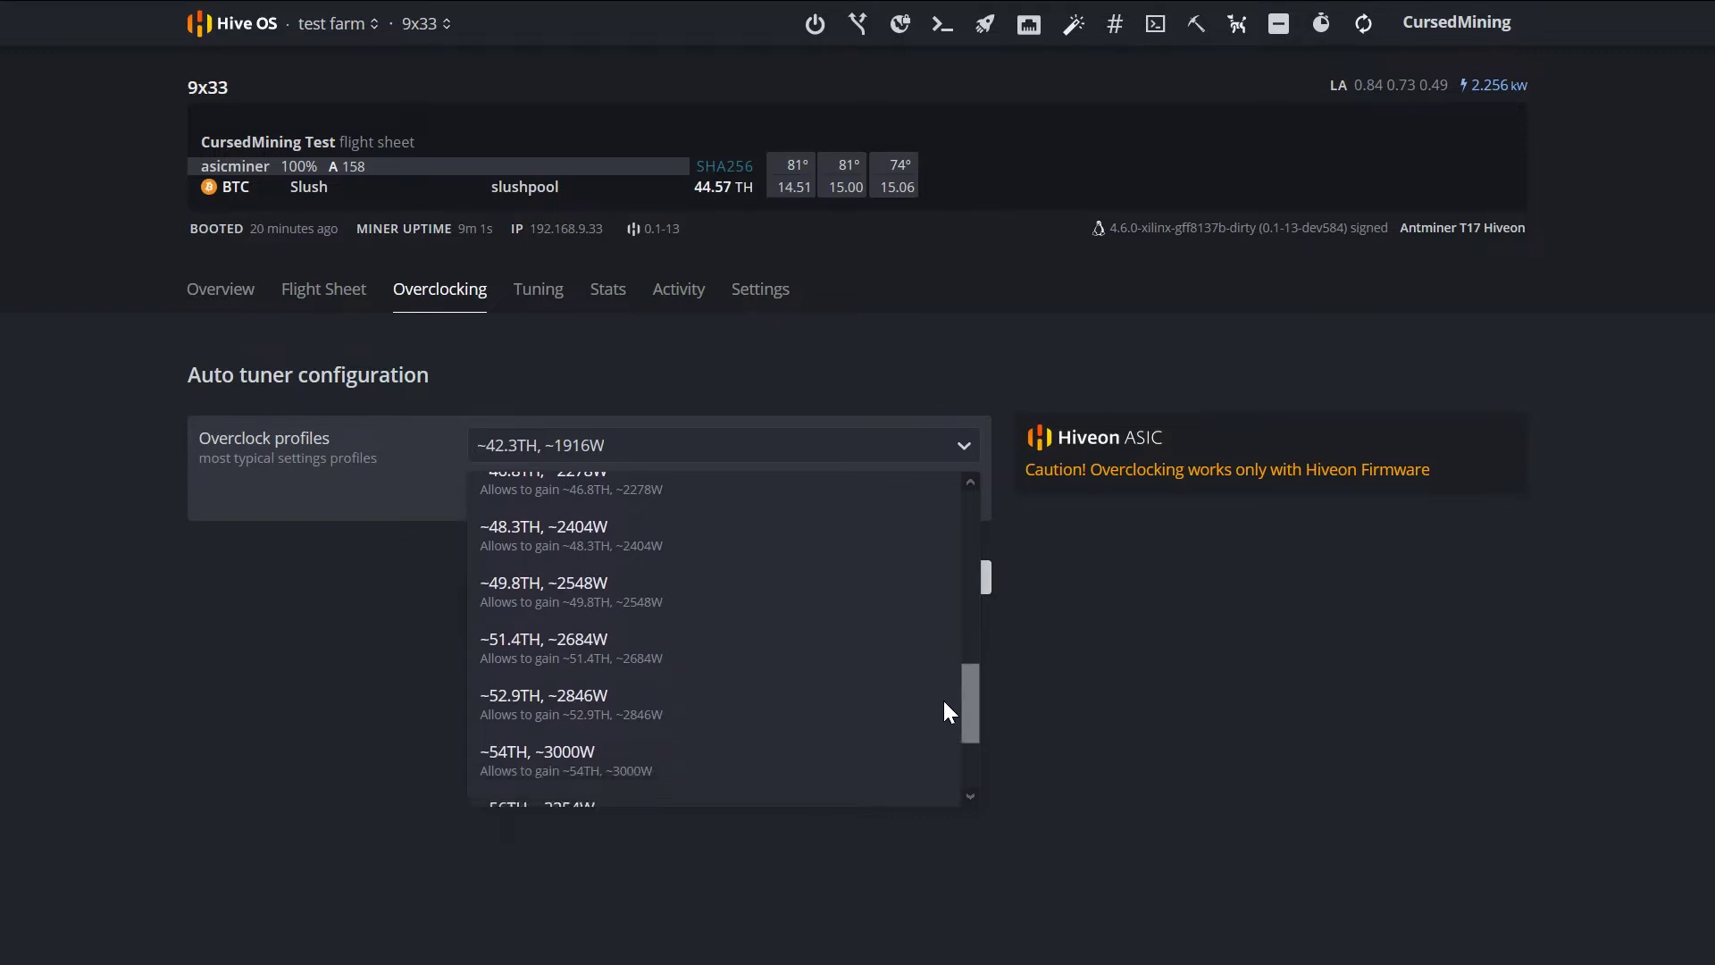
drag(943, 713, 945, 749)
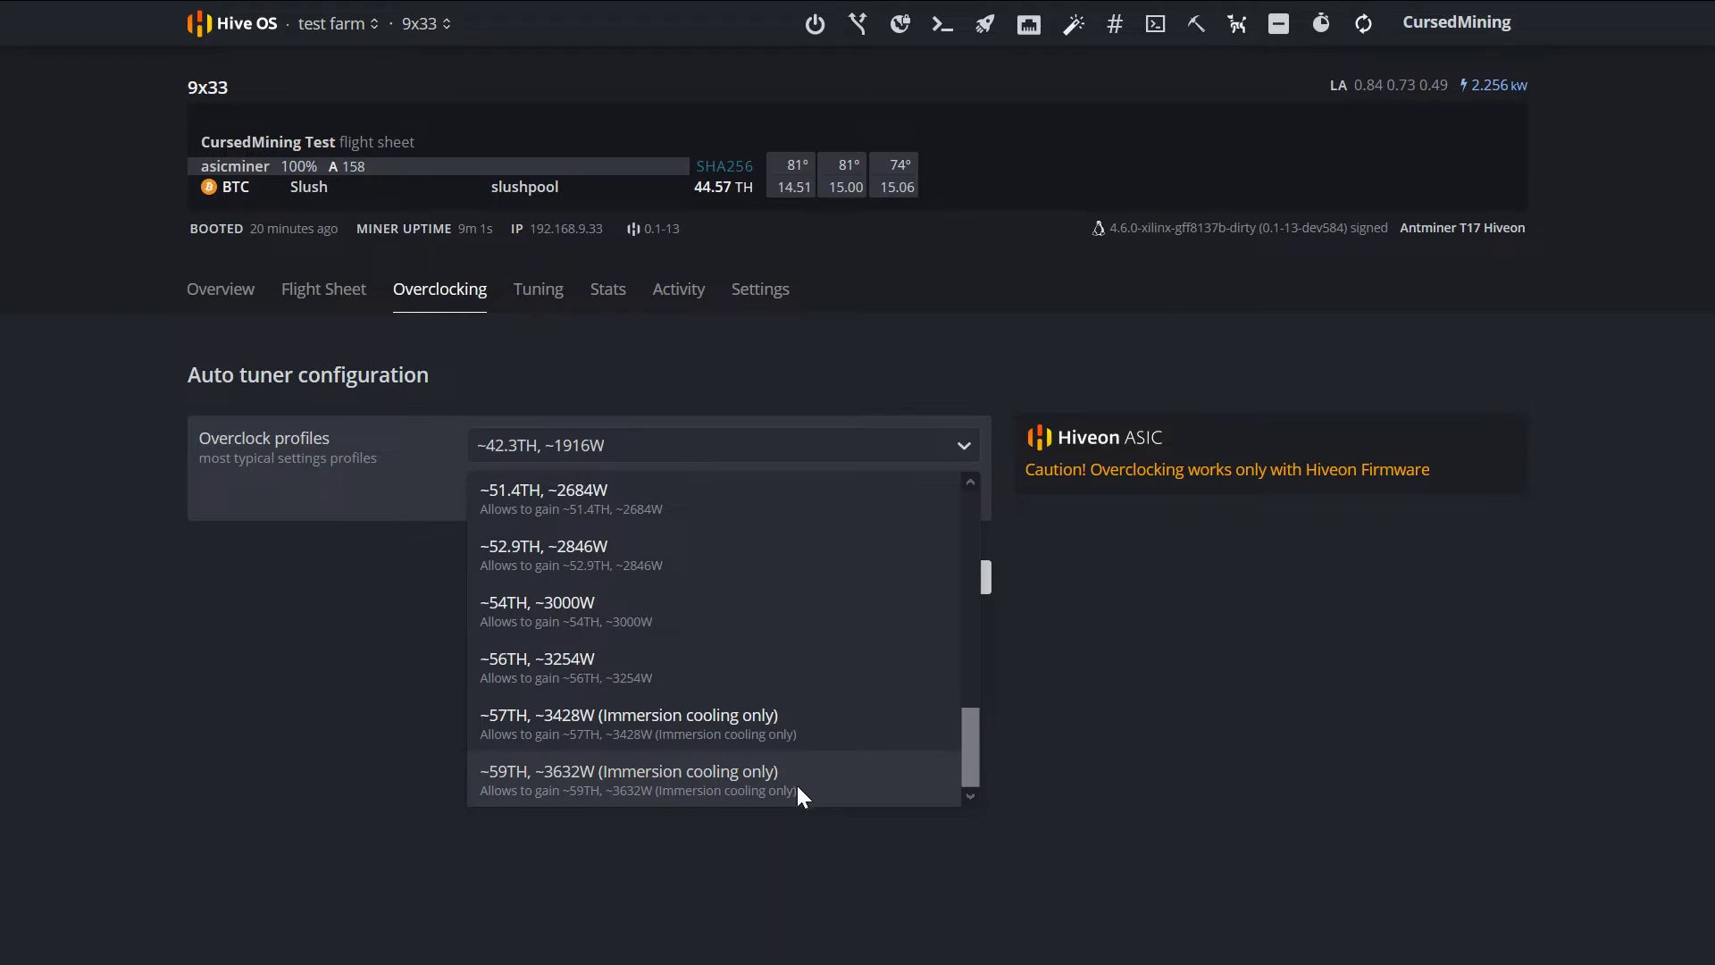
drag(974, 729, 983, 618)
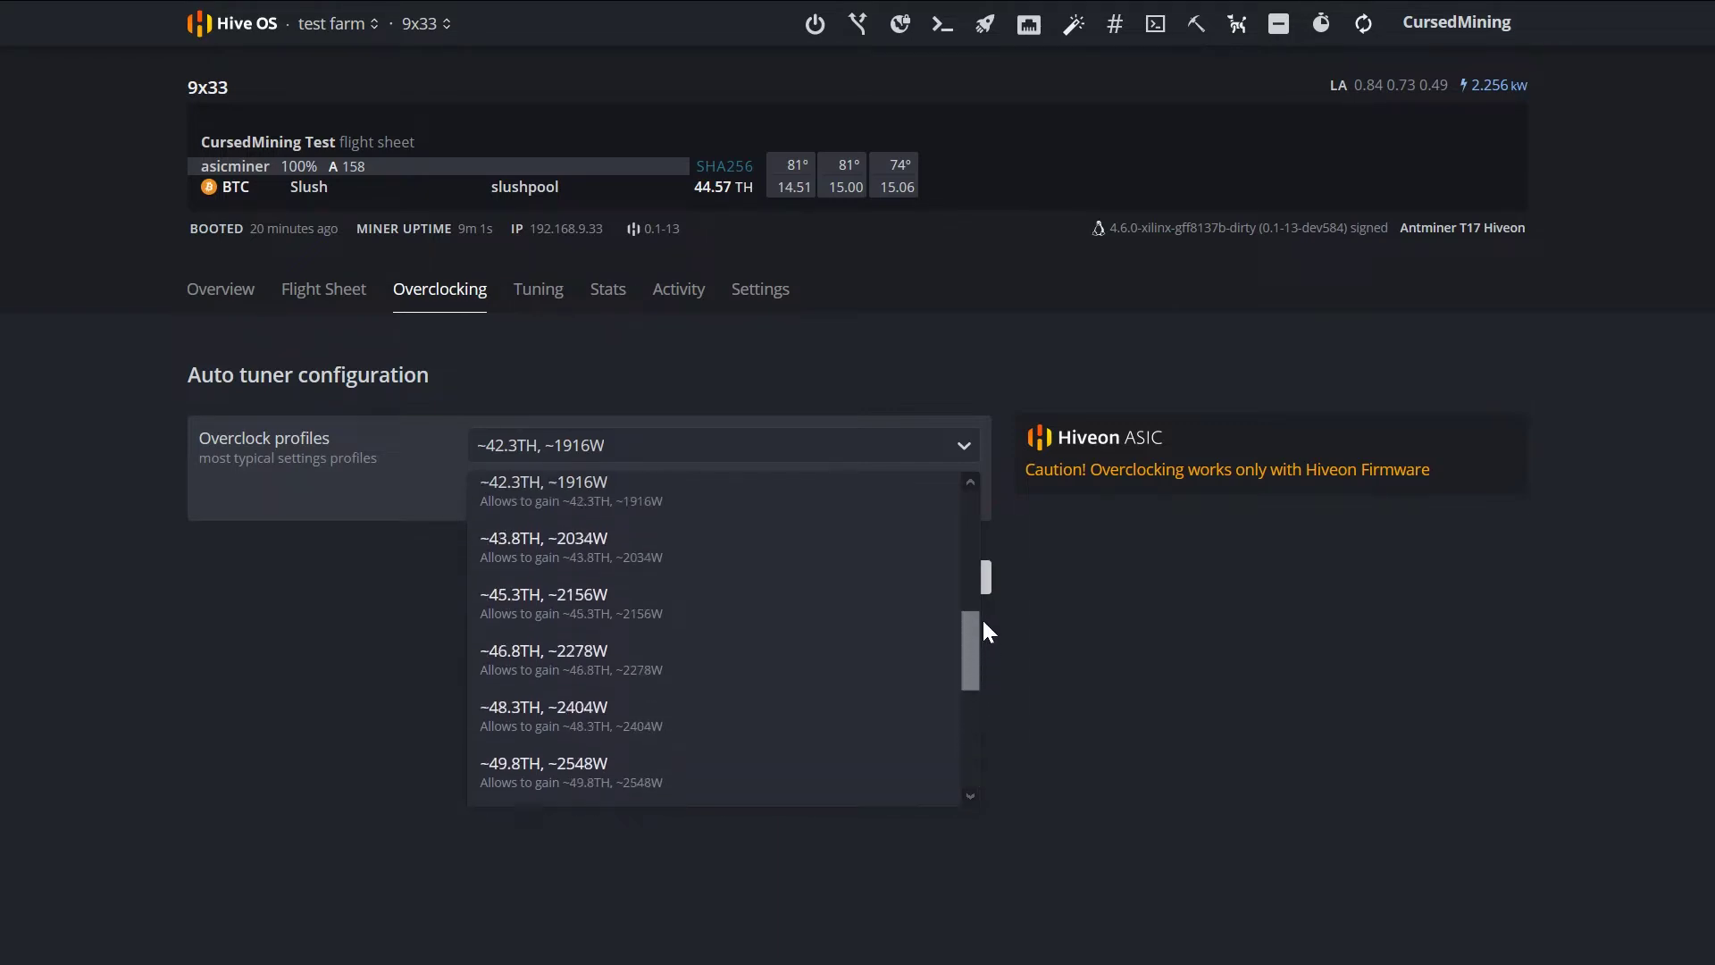
drag(995, 526, 1000, 506)
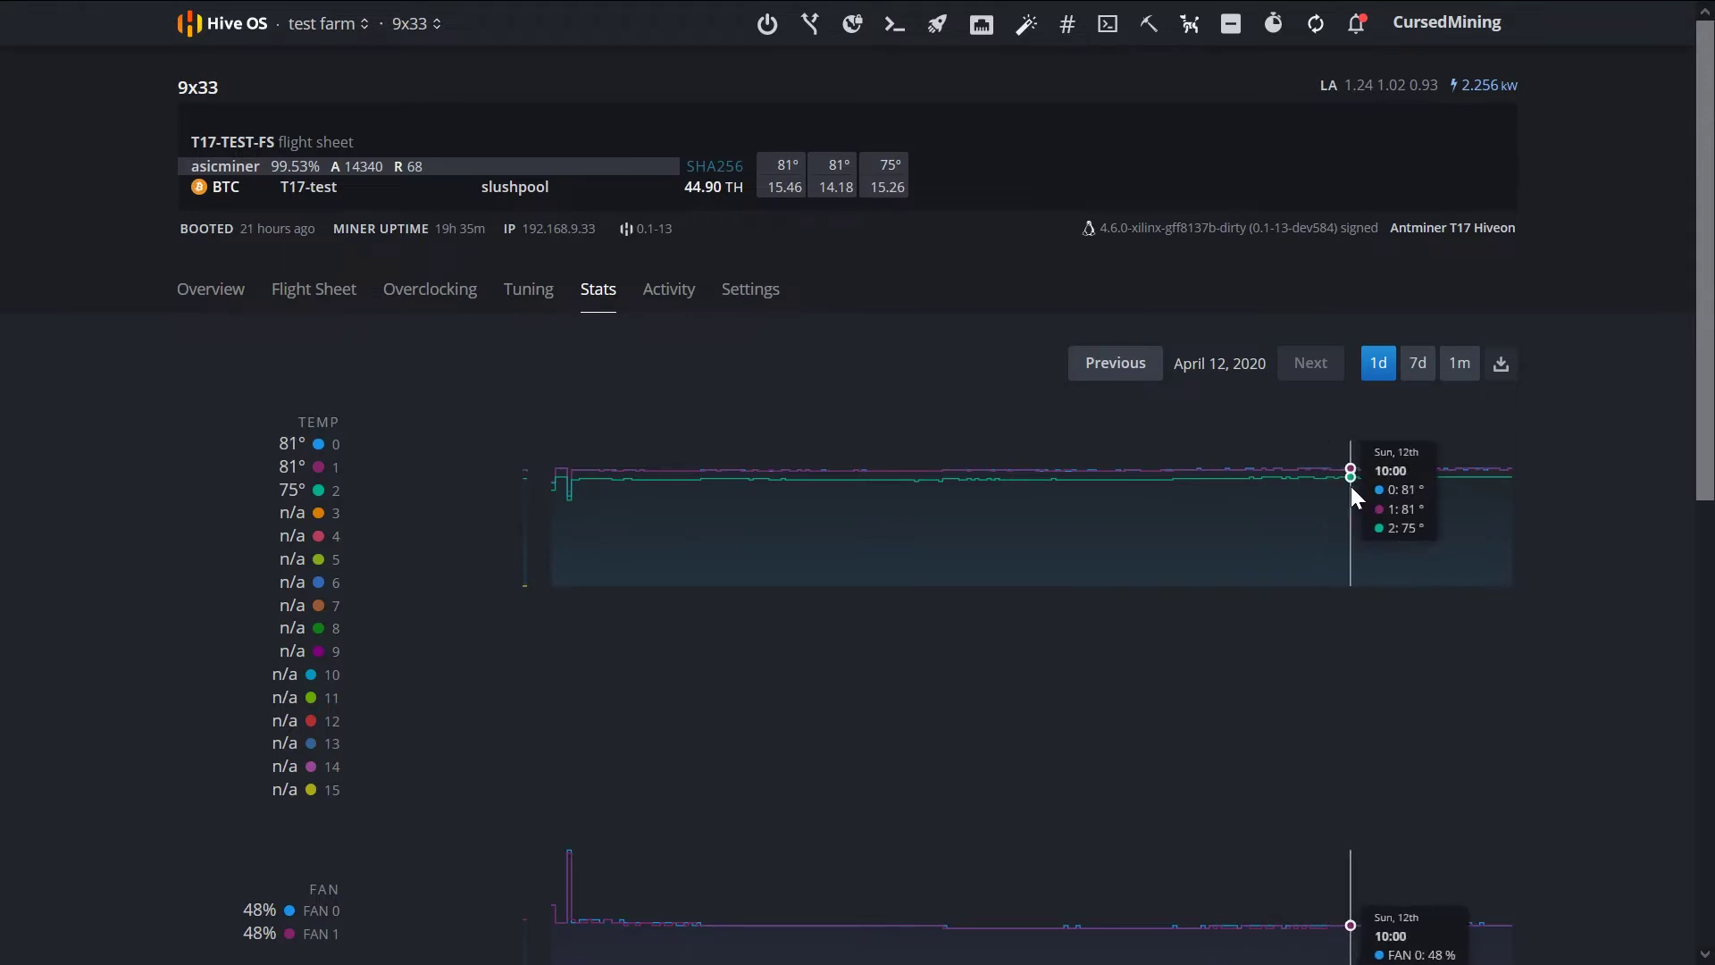
Scroll the Stats page down to the fan and hashrate charts, then return to Overview.
scroll(1467, 490, down, 6)
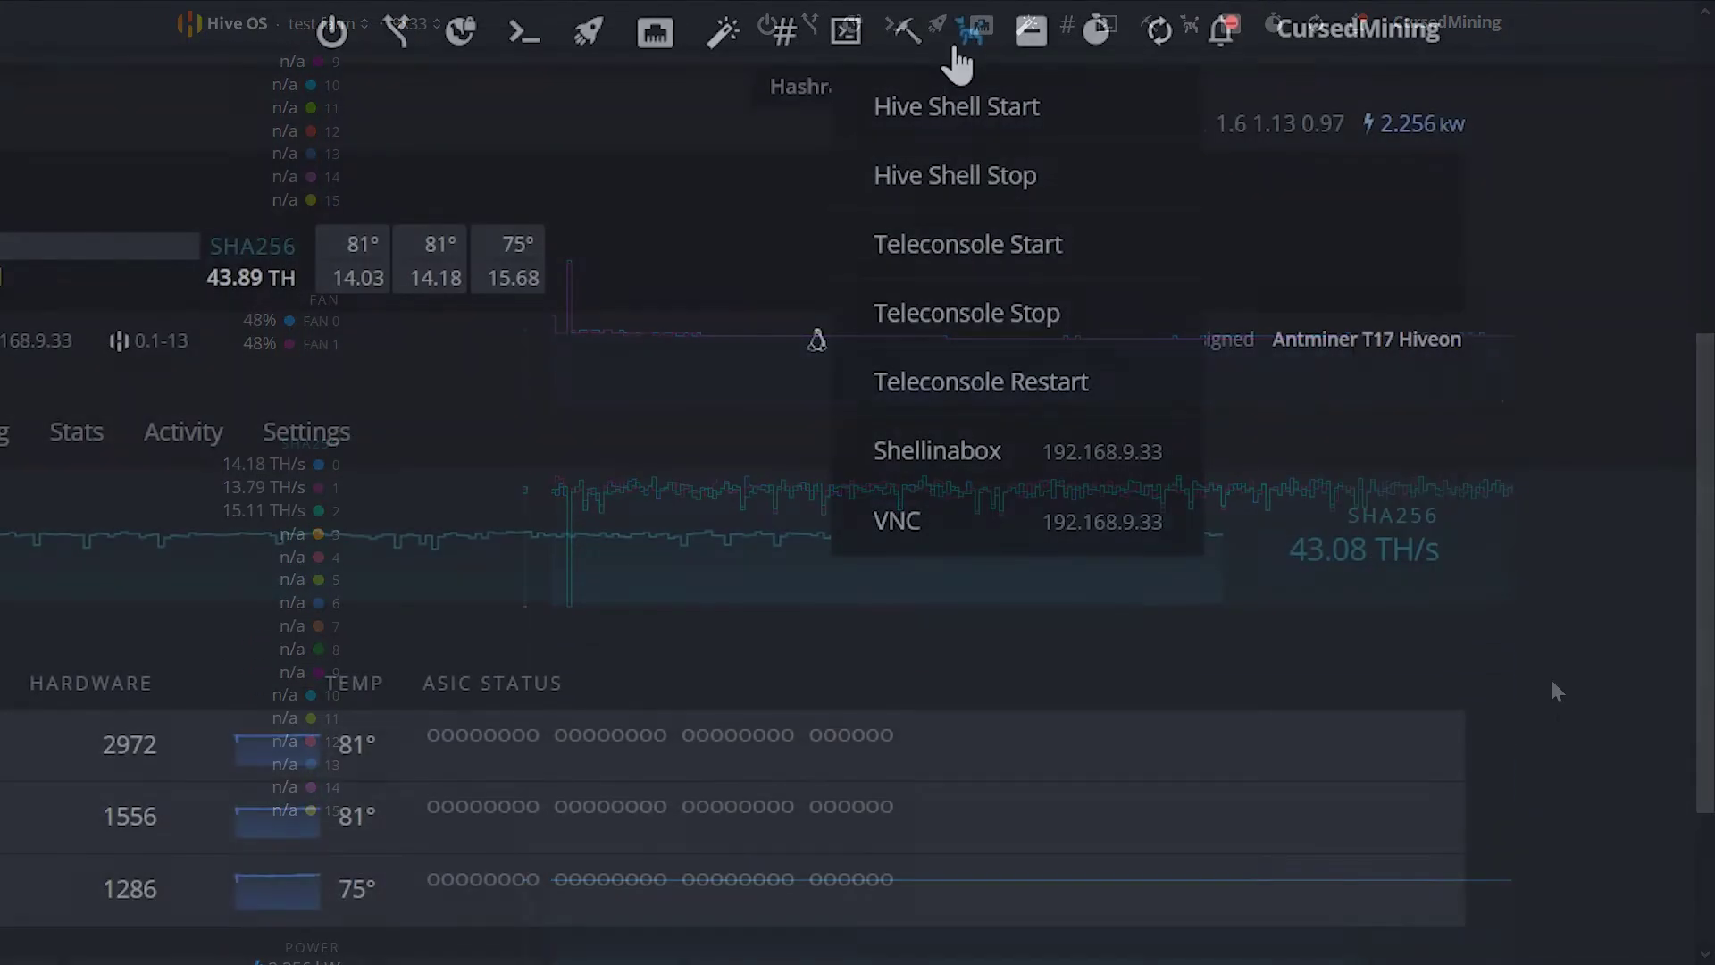
click(957, 55)
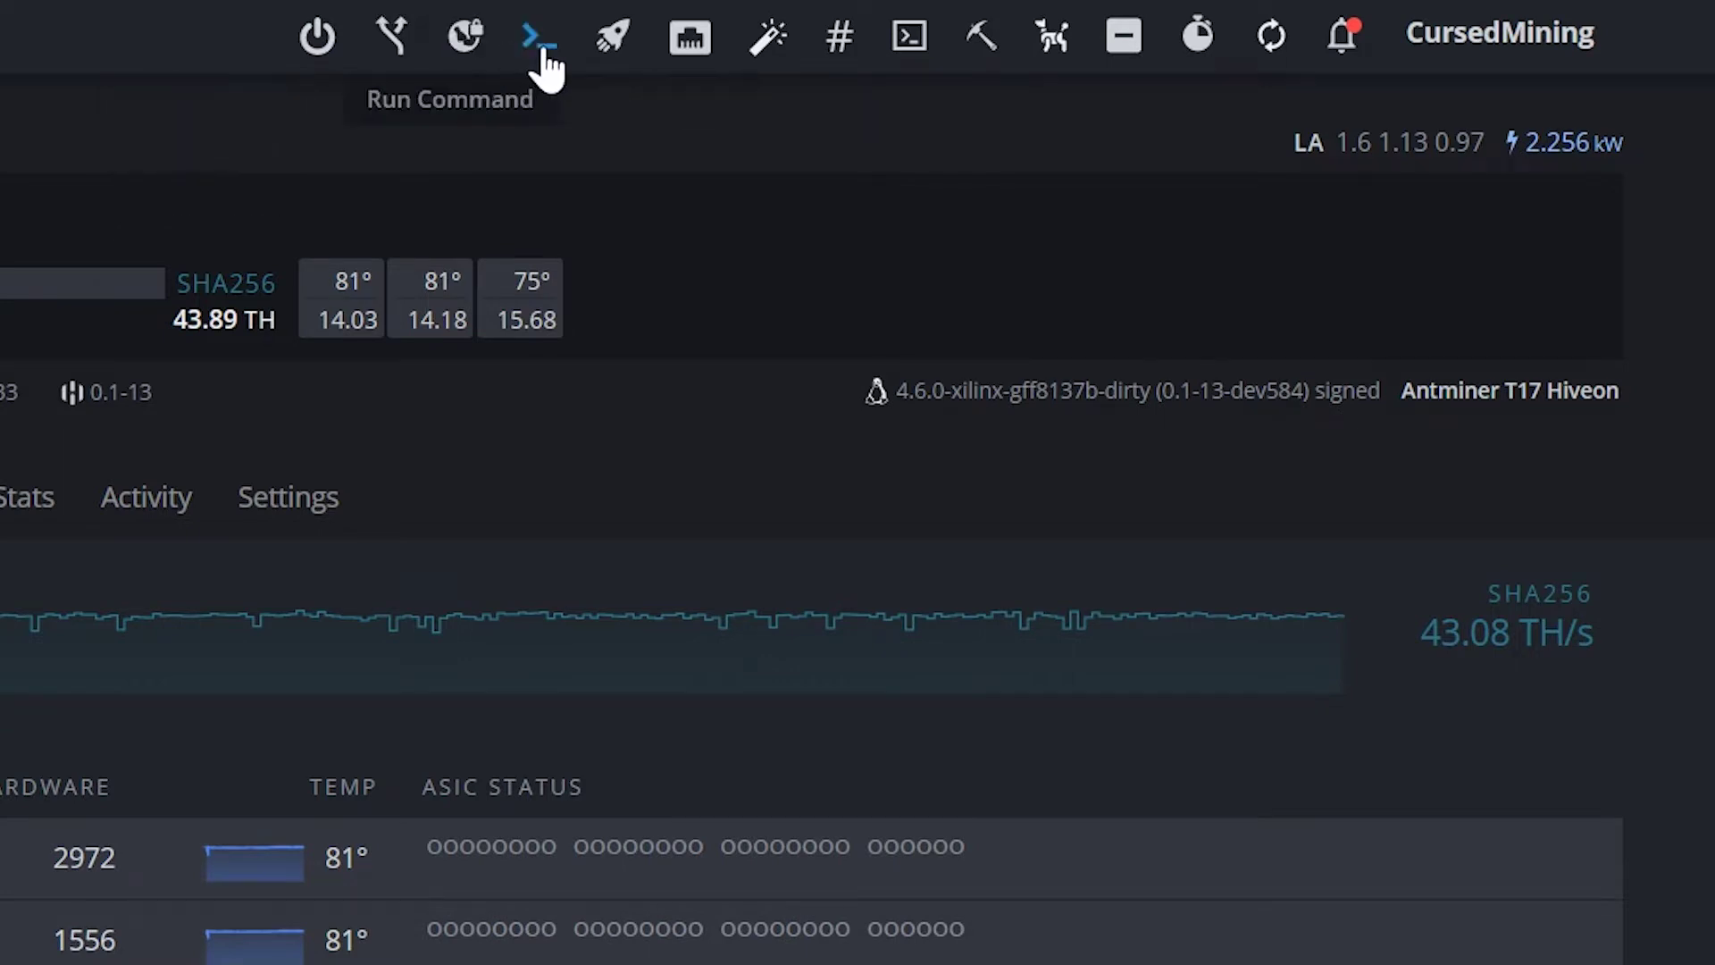
Browse flight sheets without changes, check Remote Access, and open 9x33's Hashrate Watchdog settings.
mouse_move(615, 54)
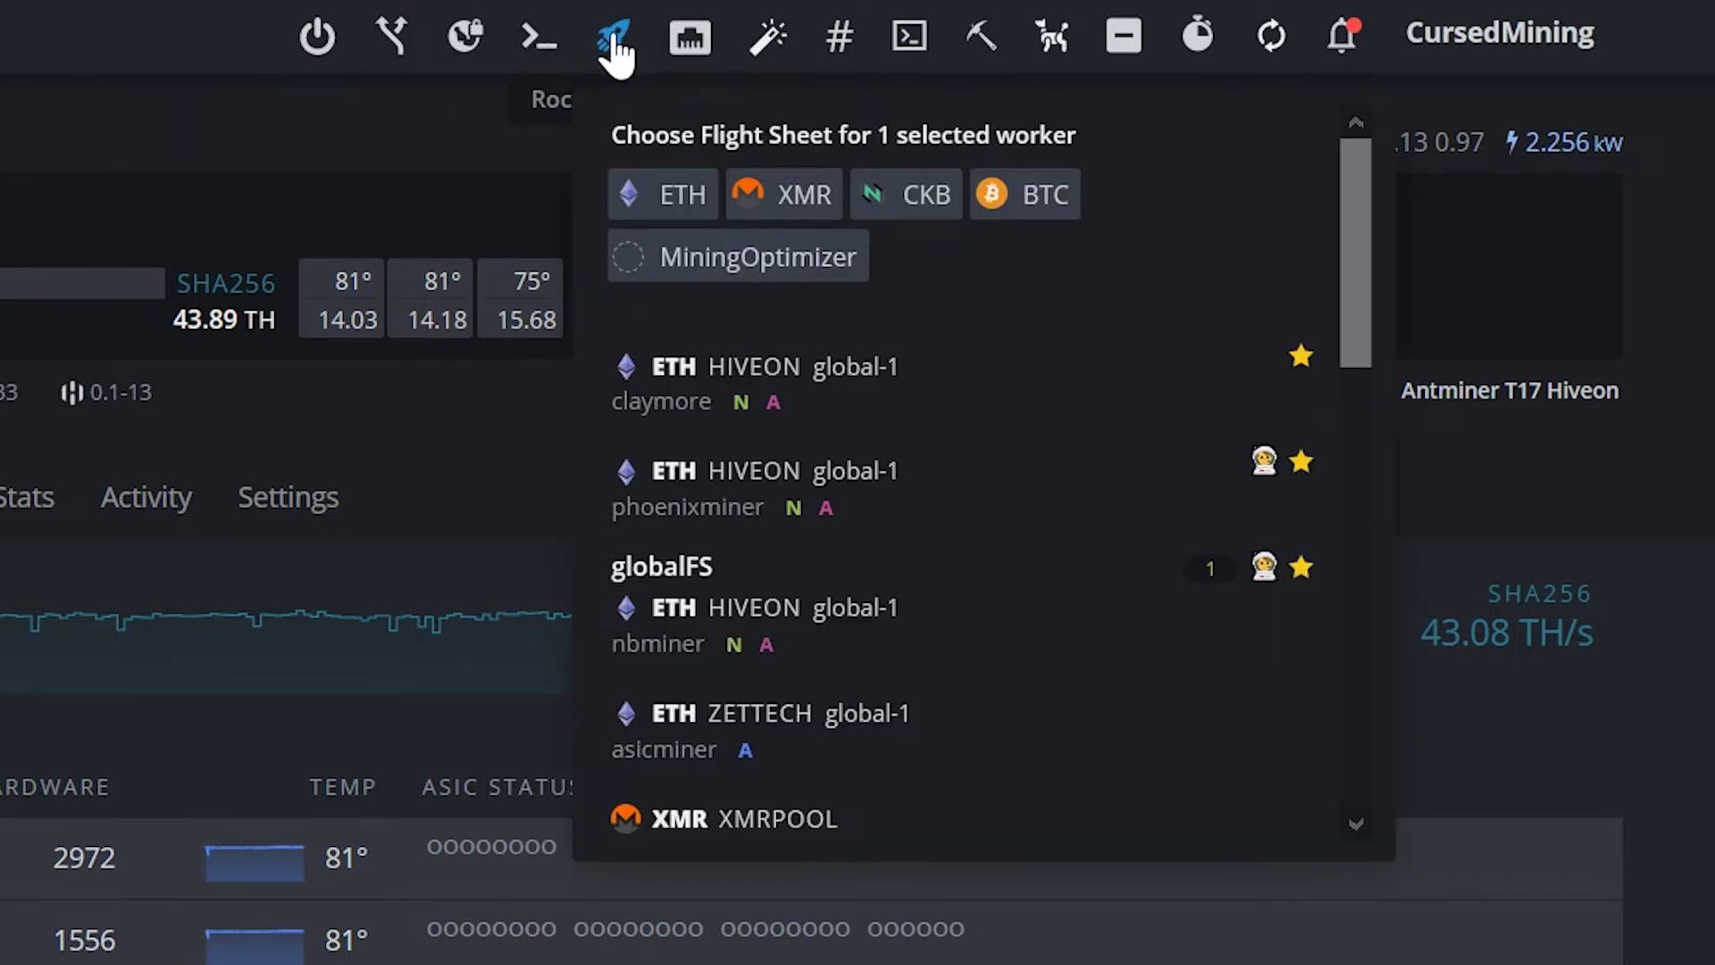
scroll(989, 239, down, 10)
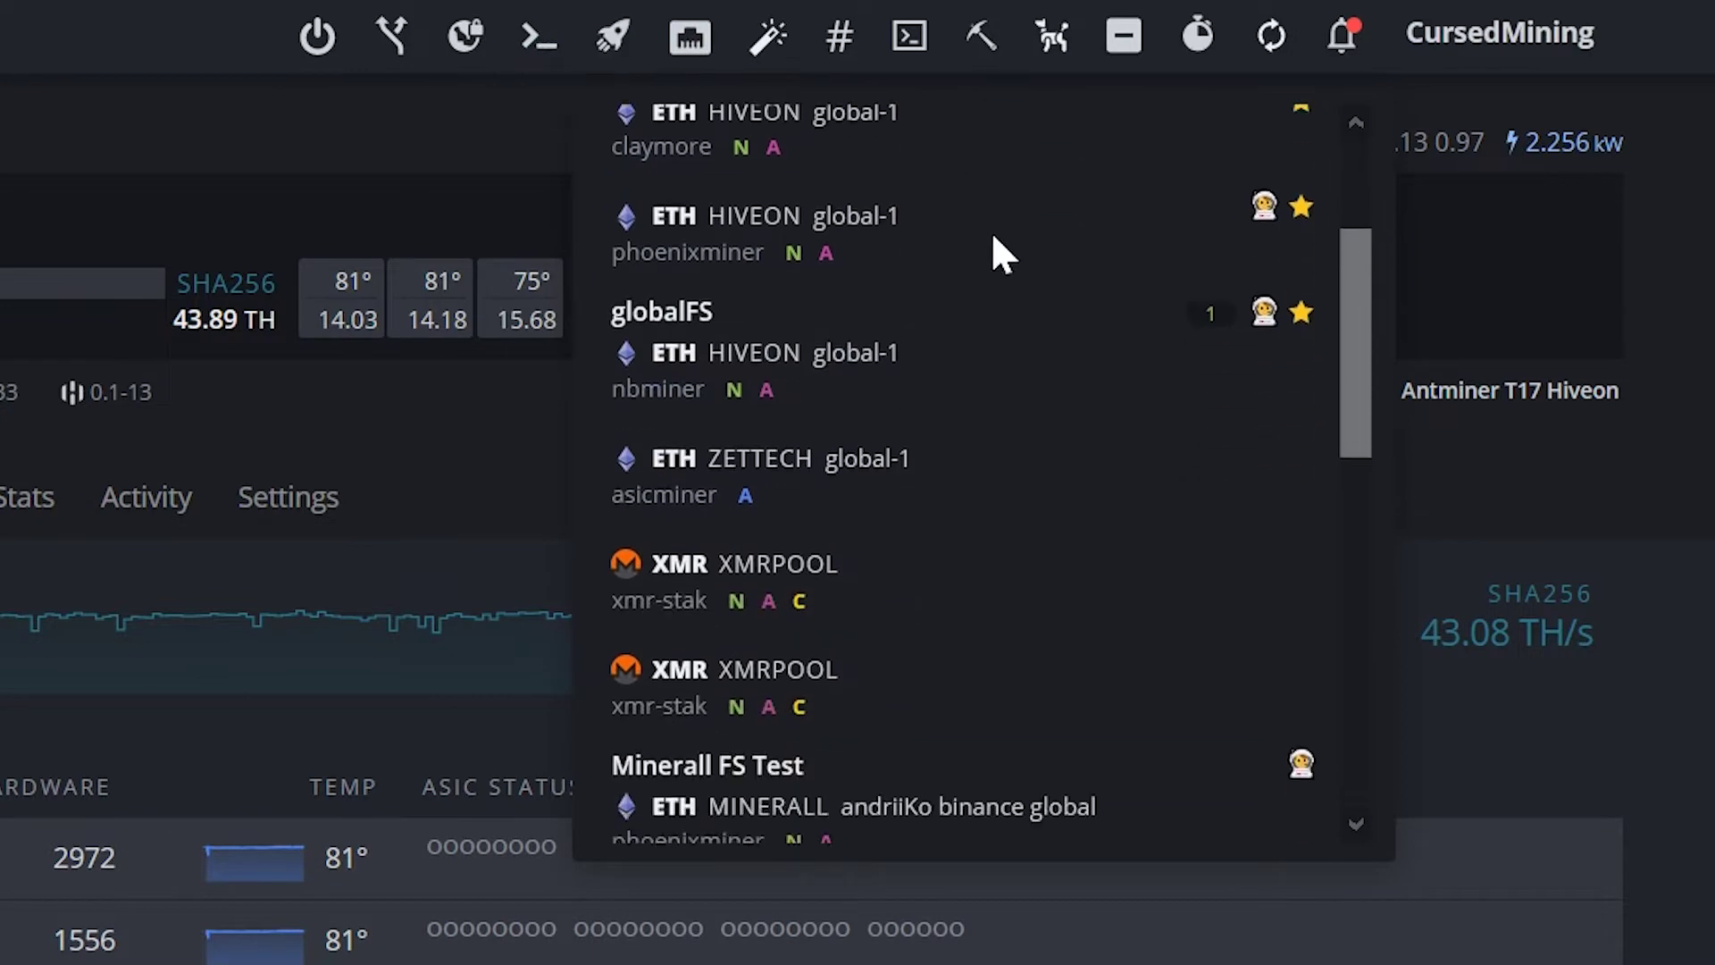
scroll(992, 258, down, 4)
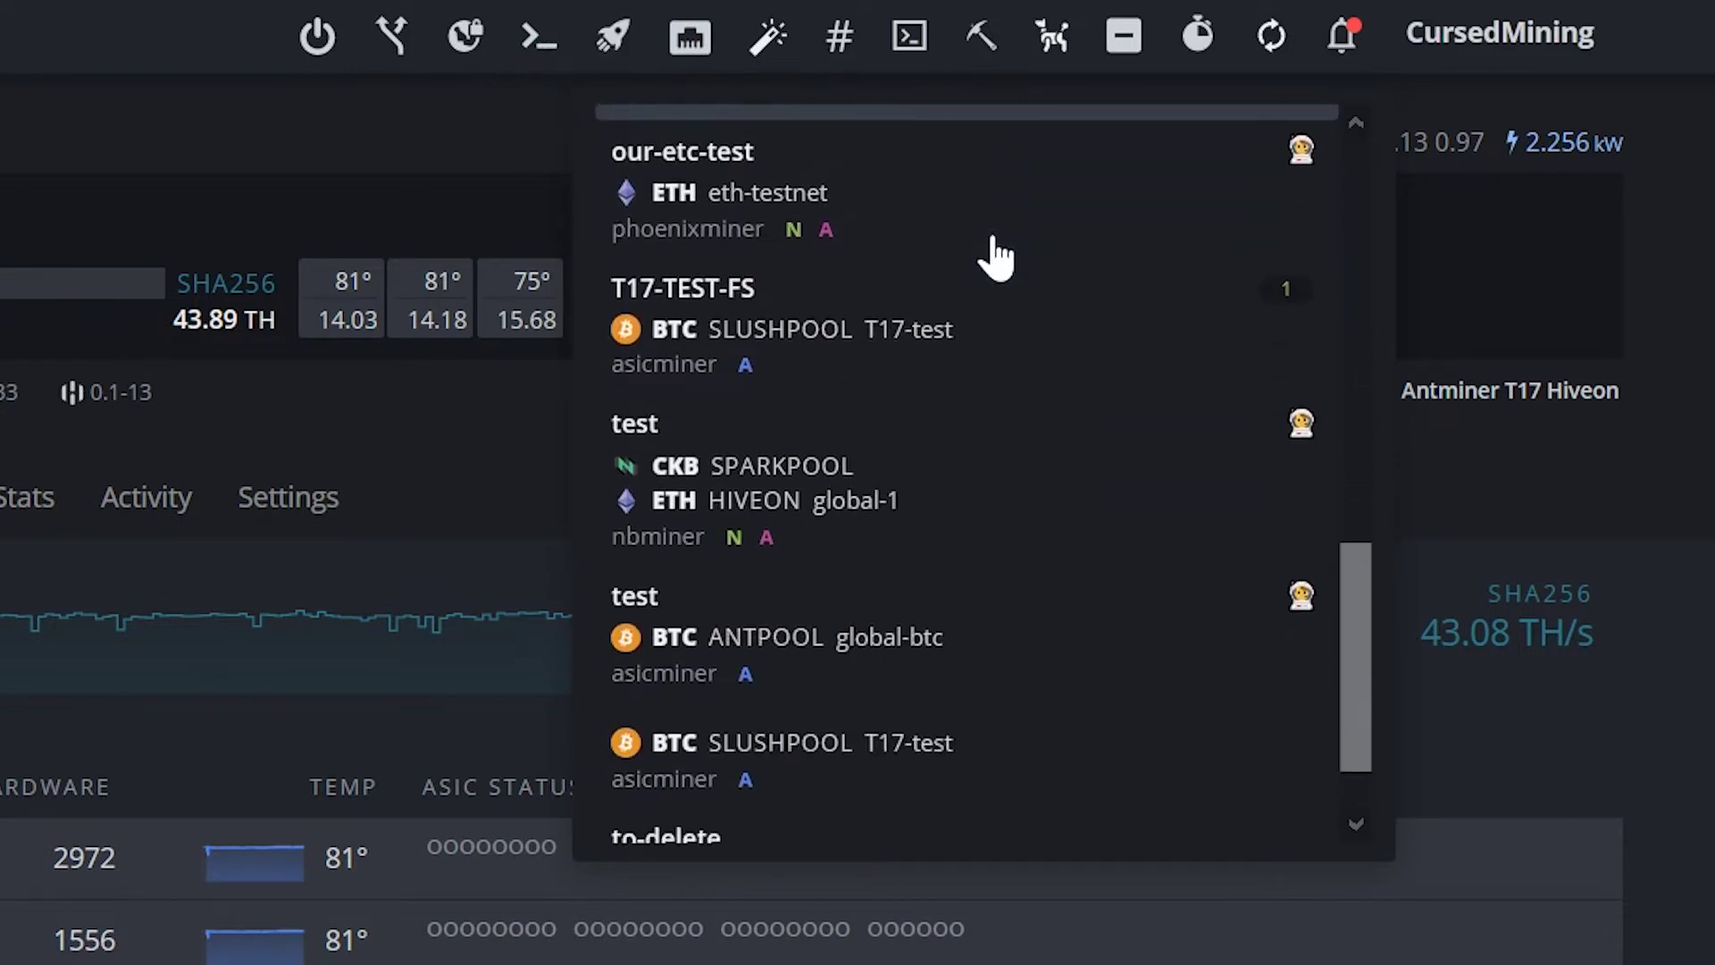
scroll(1012, 536, up, 4)
scroll(1012, 536, up, 8)
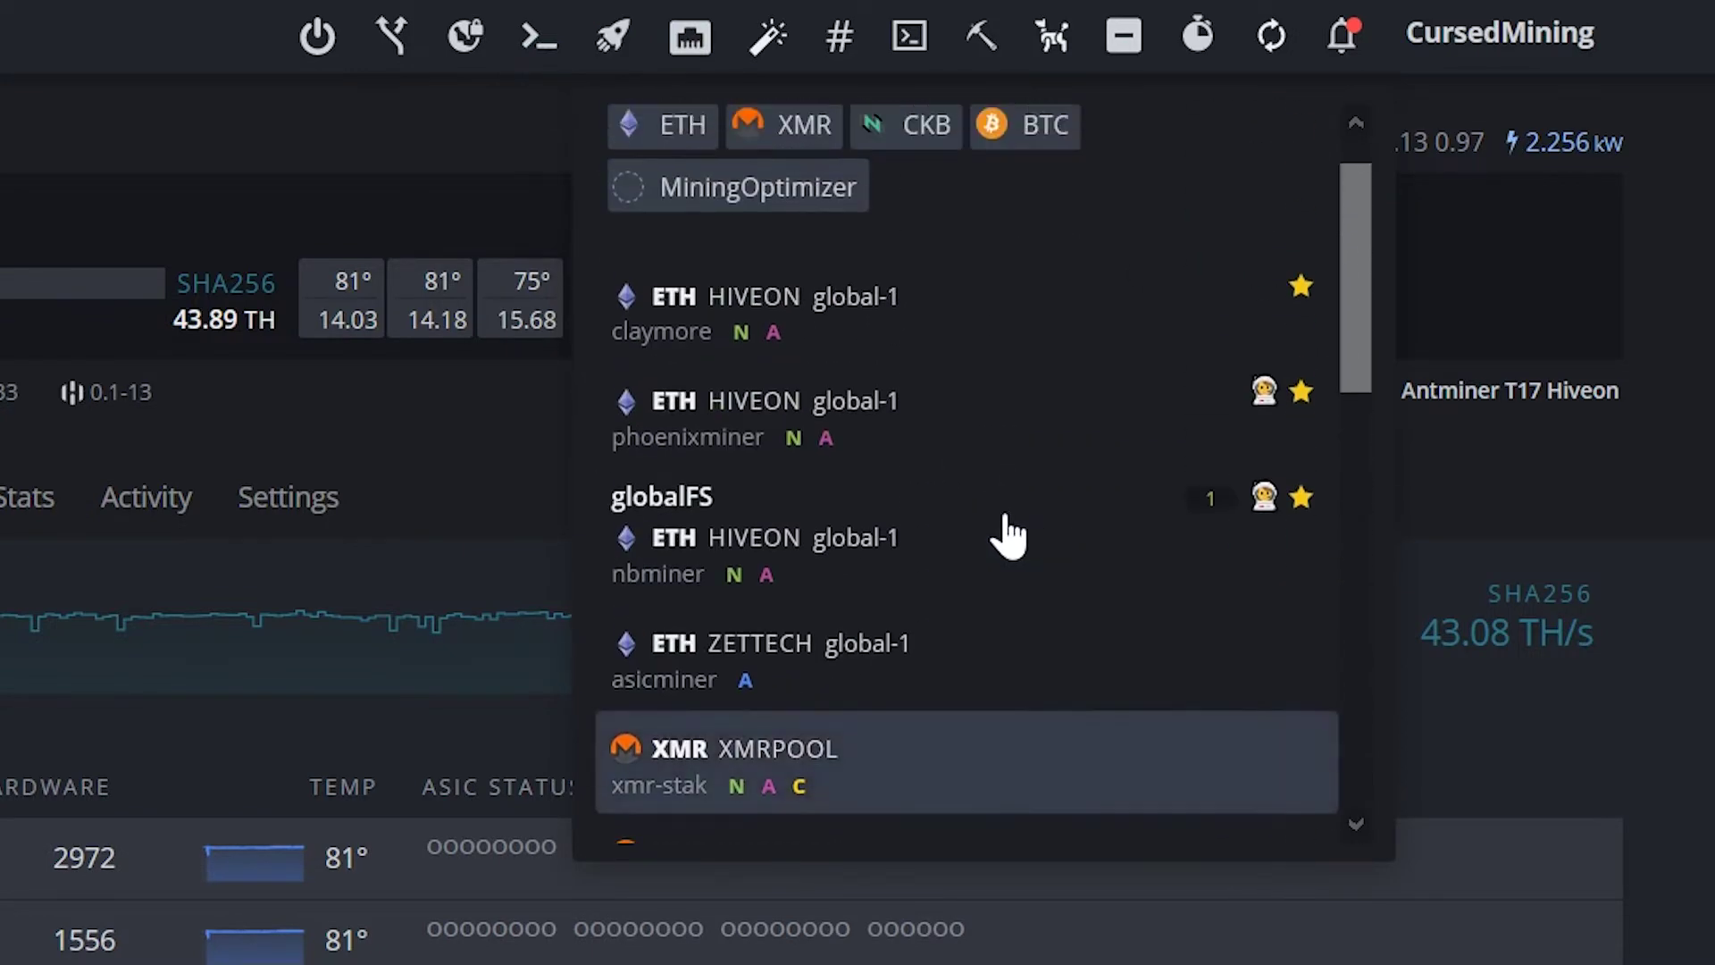
click(751, 55)
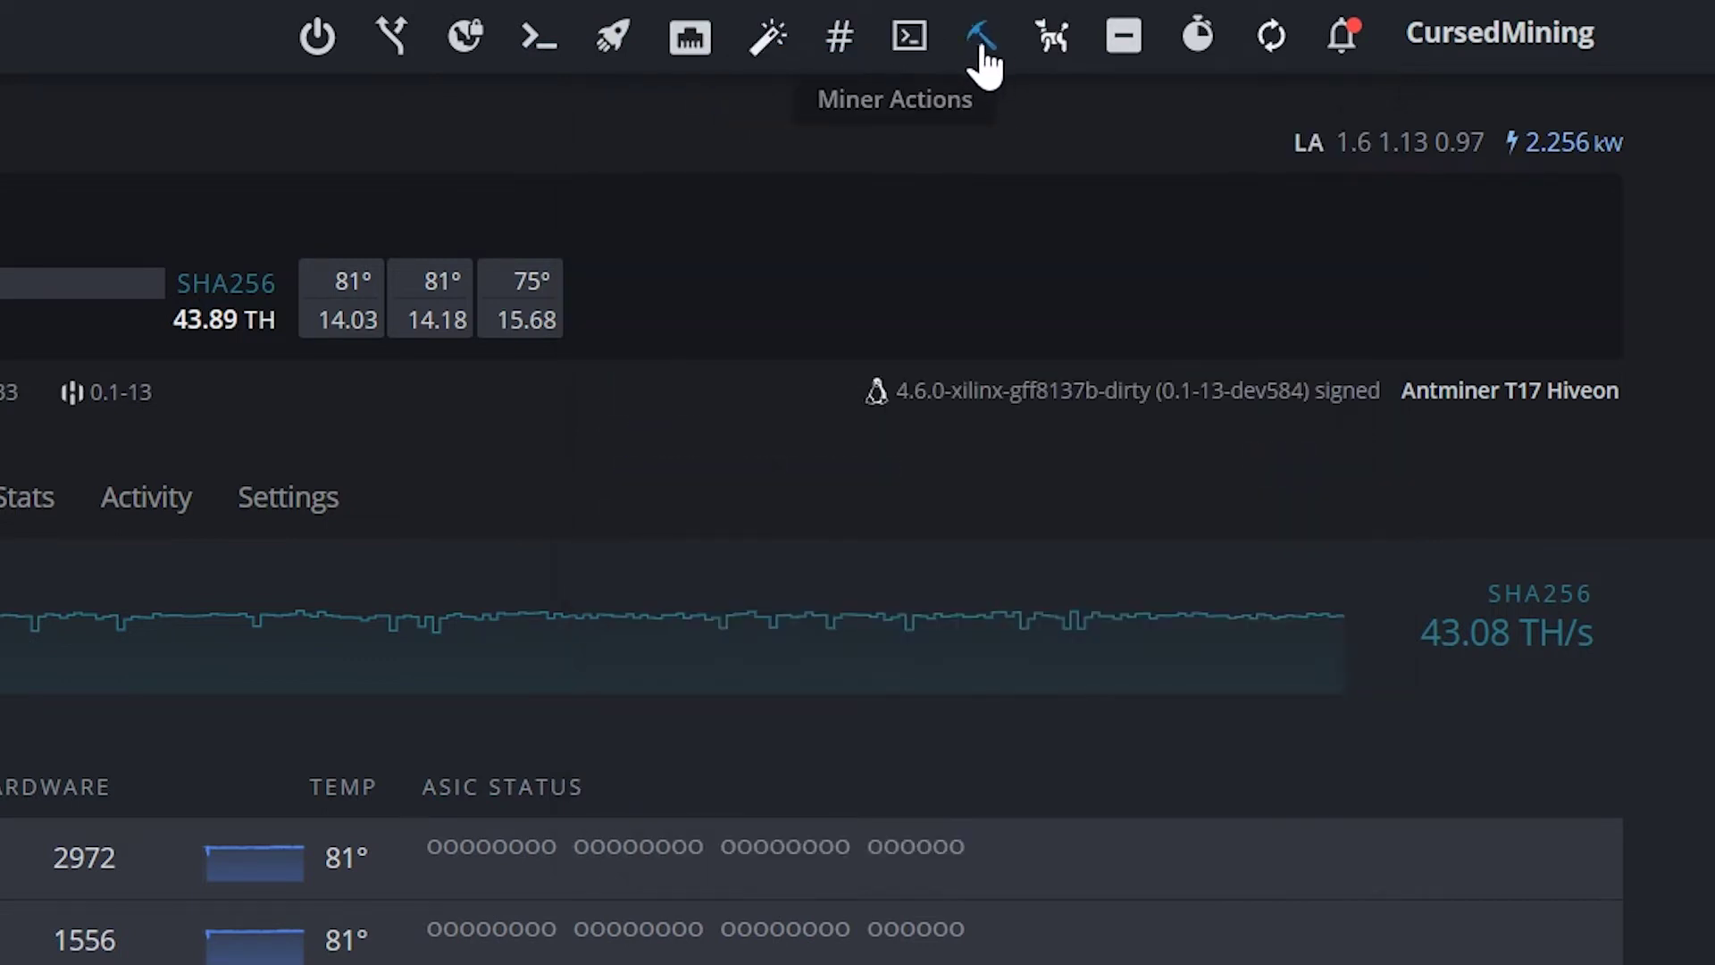
click(926, 46)
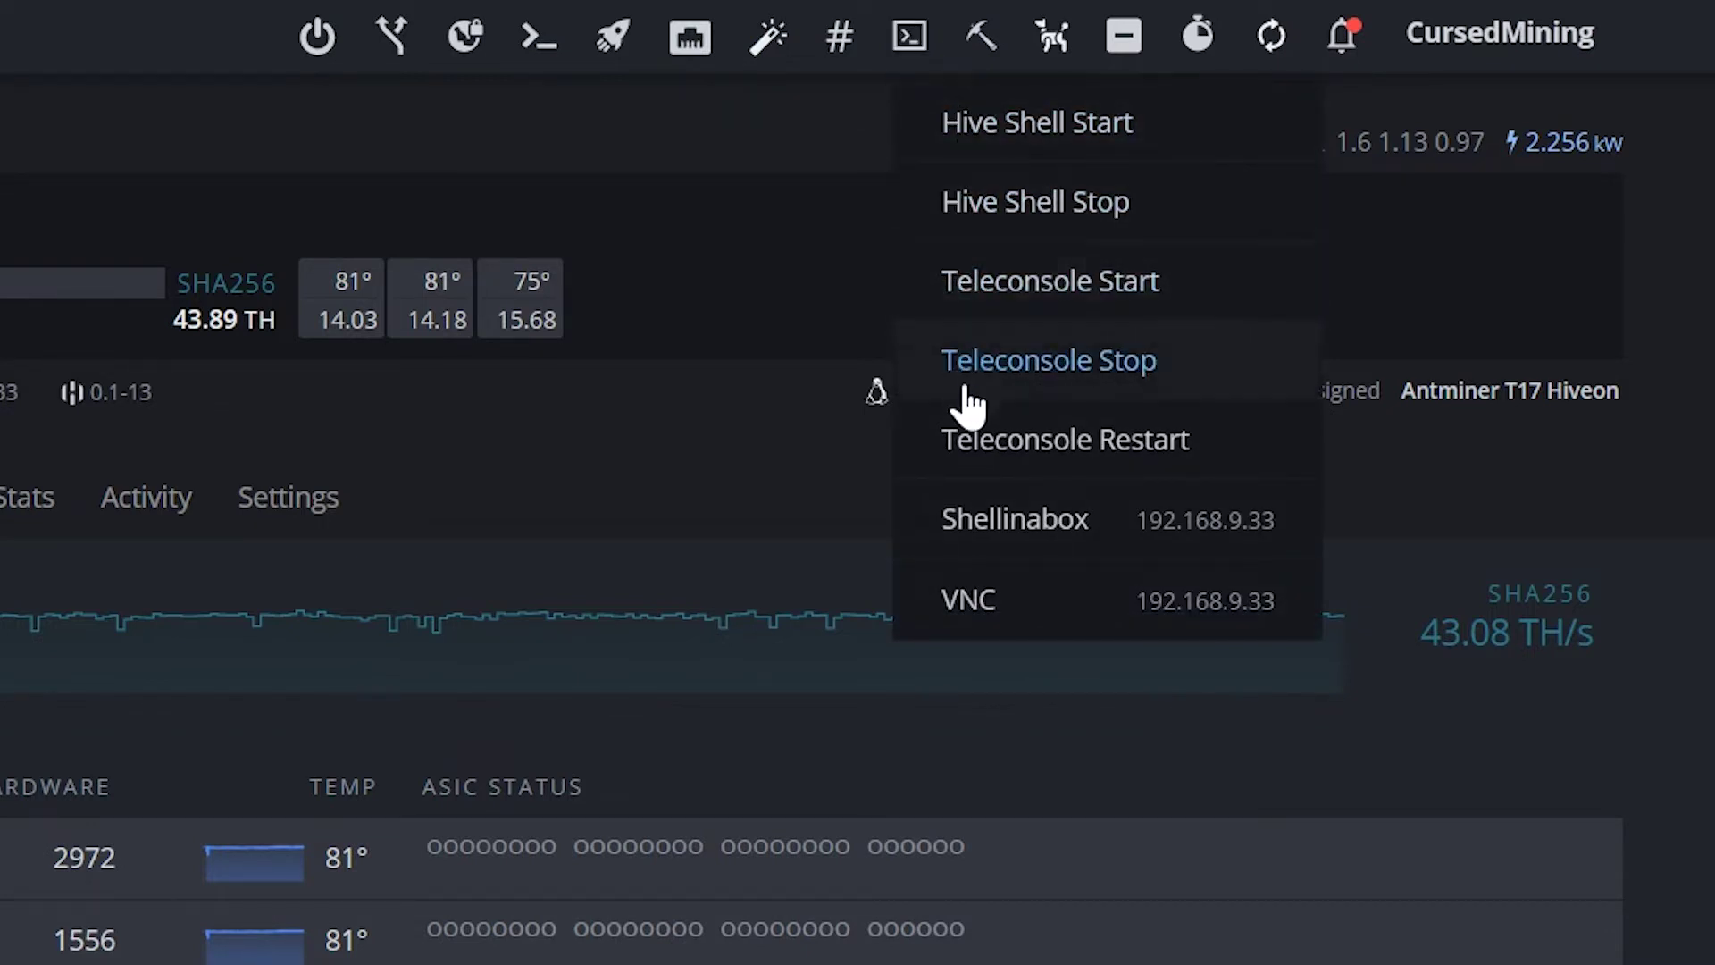
click(1035, 57)
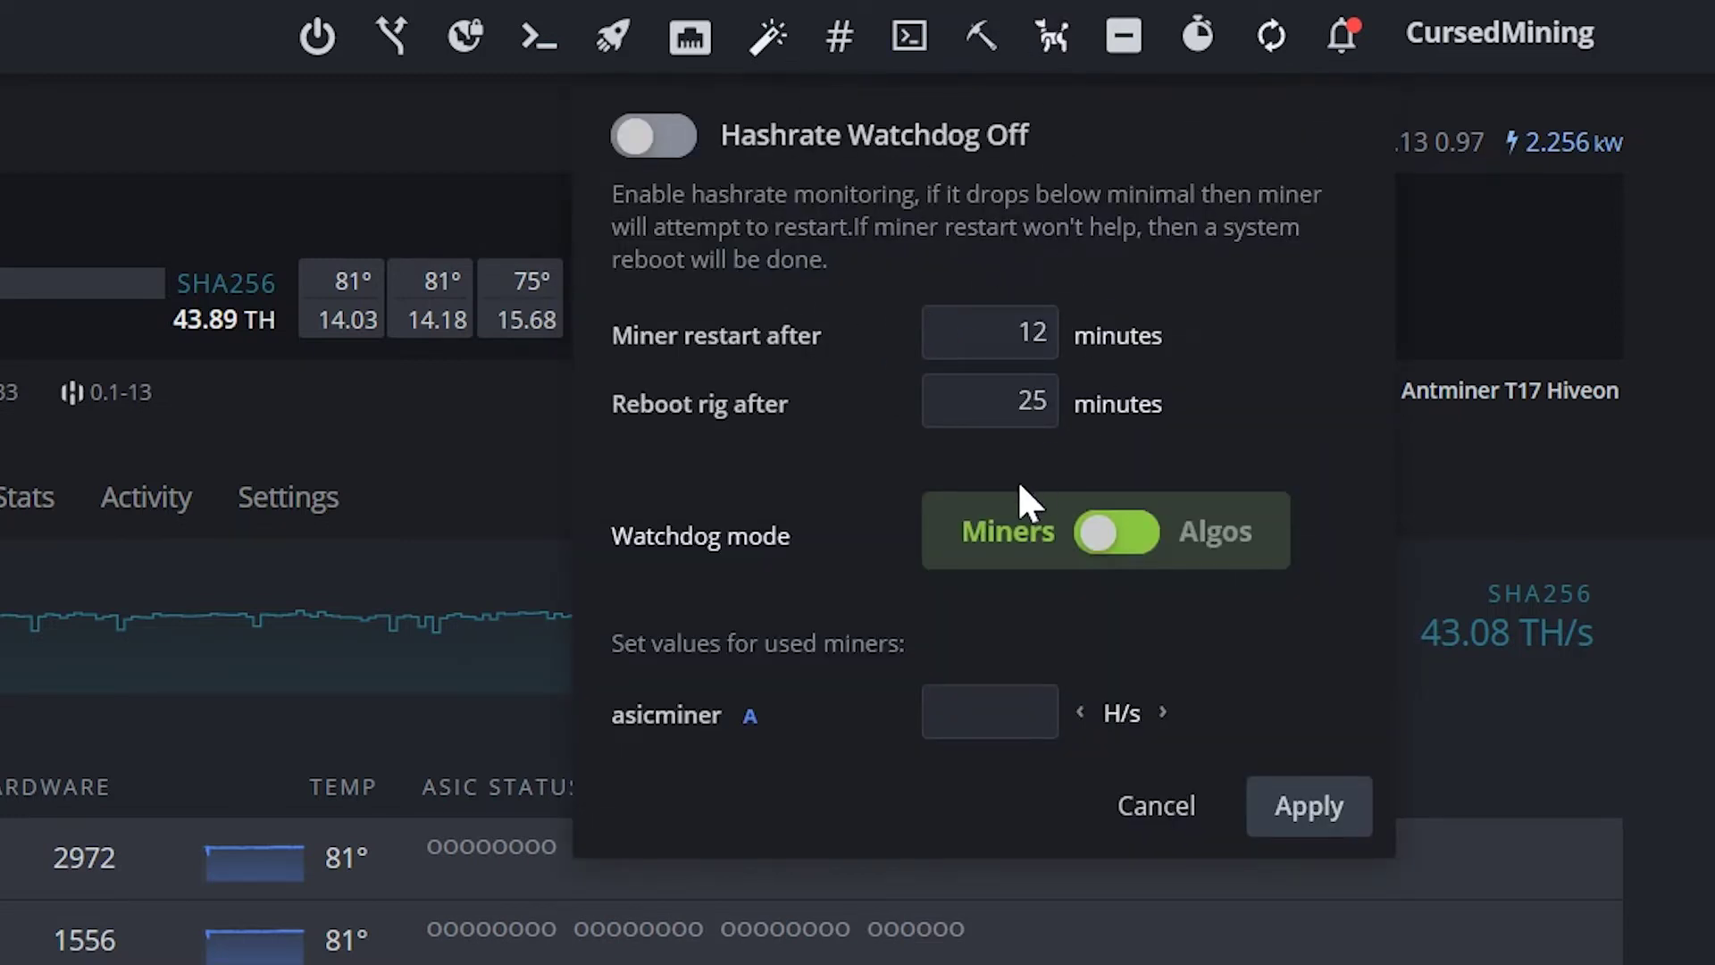
Close the Hashrate Watchdog dialog, leaving the watchdog turned off.
click(1276, 40)
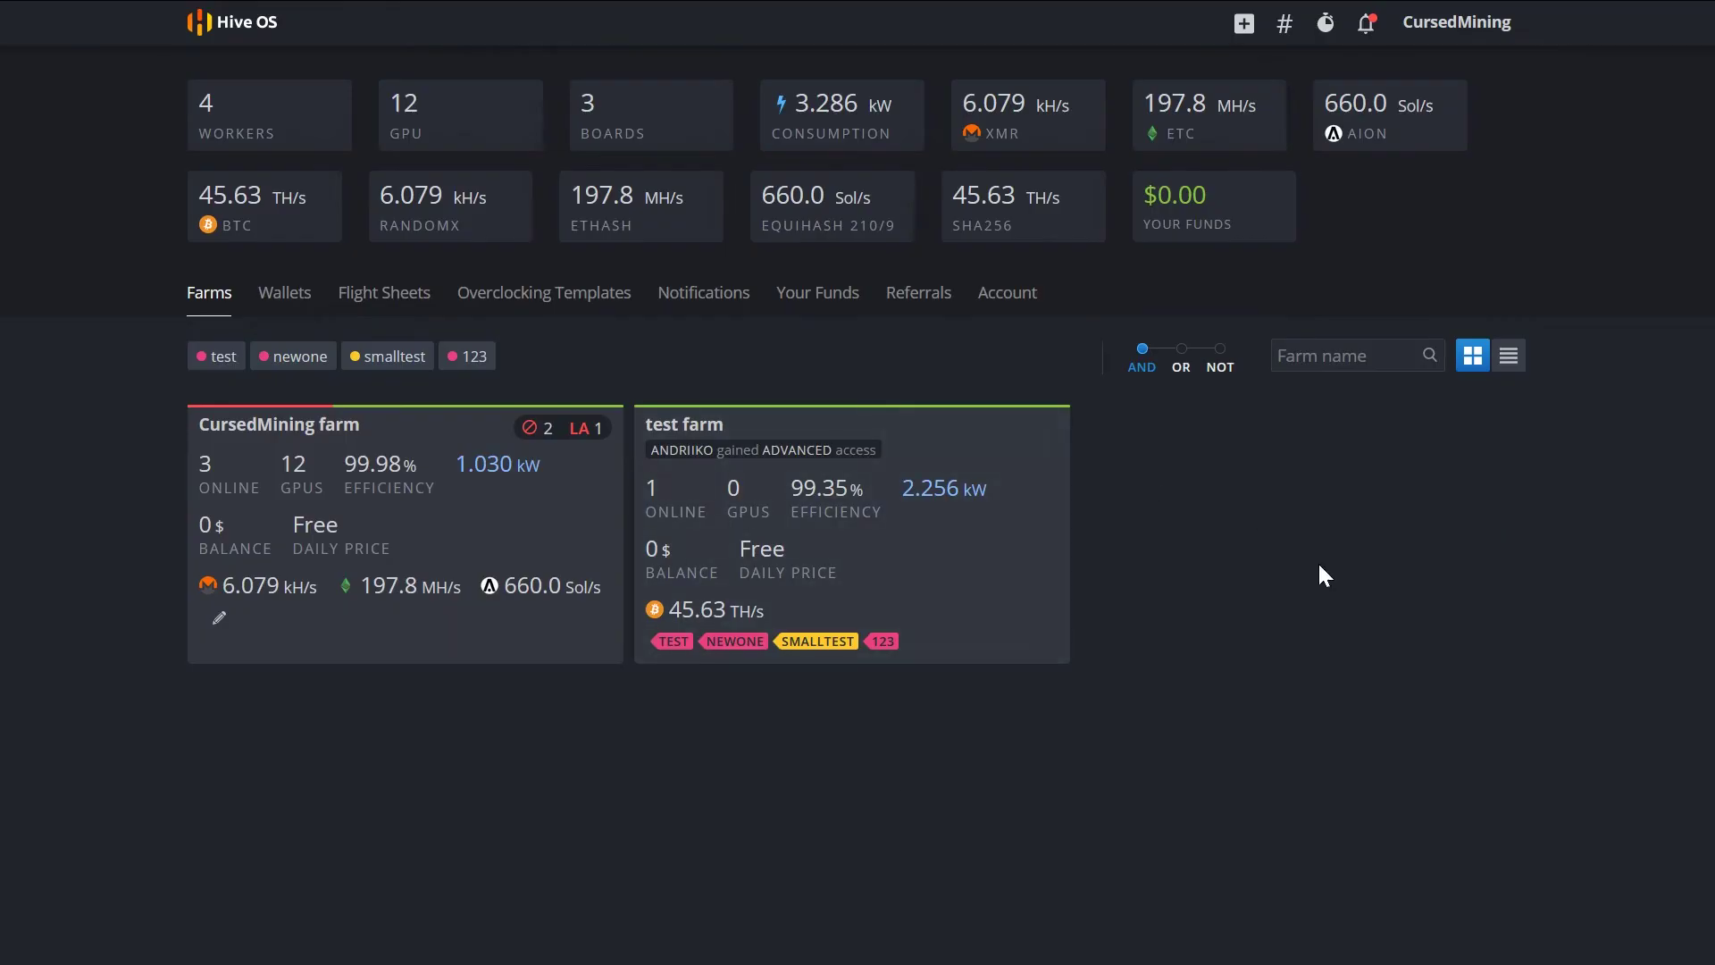
Upgrade worker G4400_6XRX580 in CursedMining farm to version 0.6-132@200410.
click(537, 506)
click(283, 474)
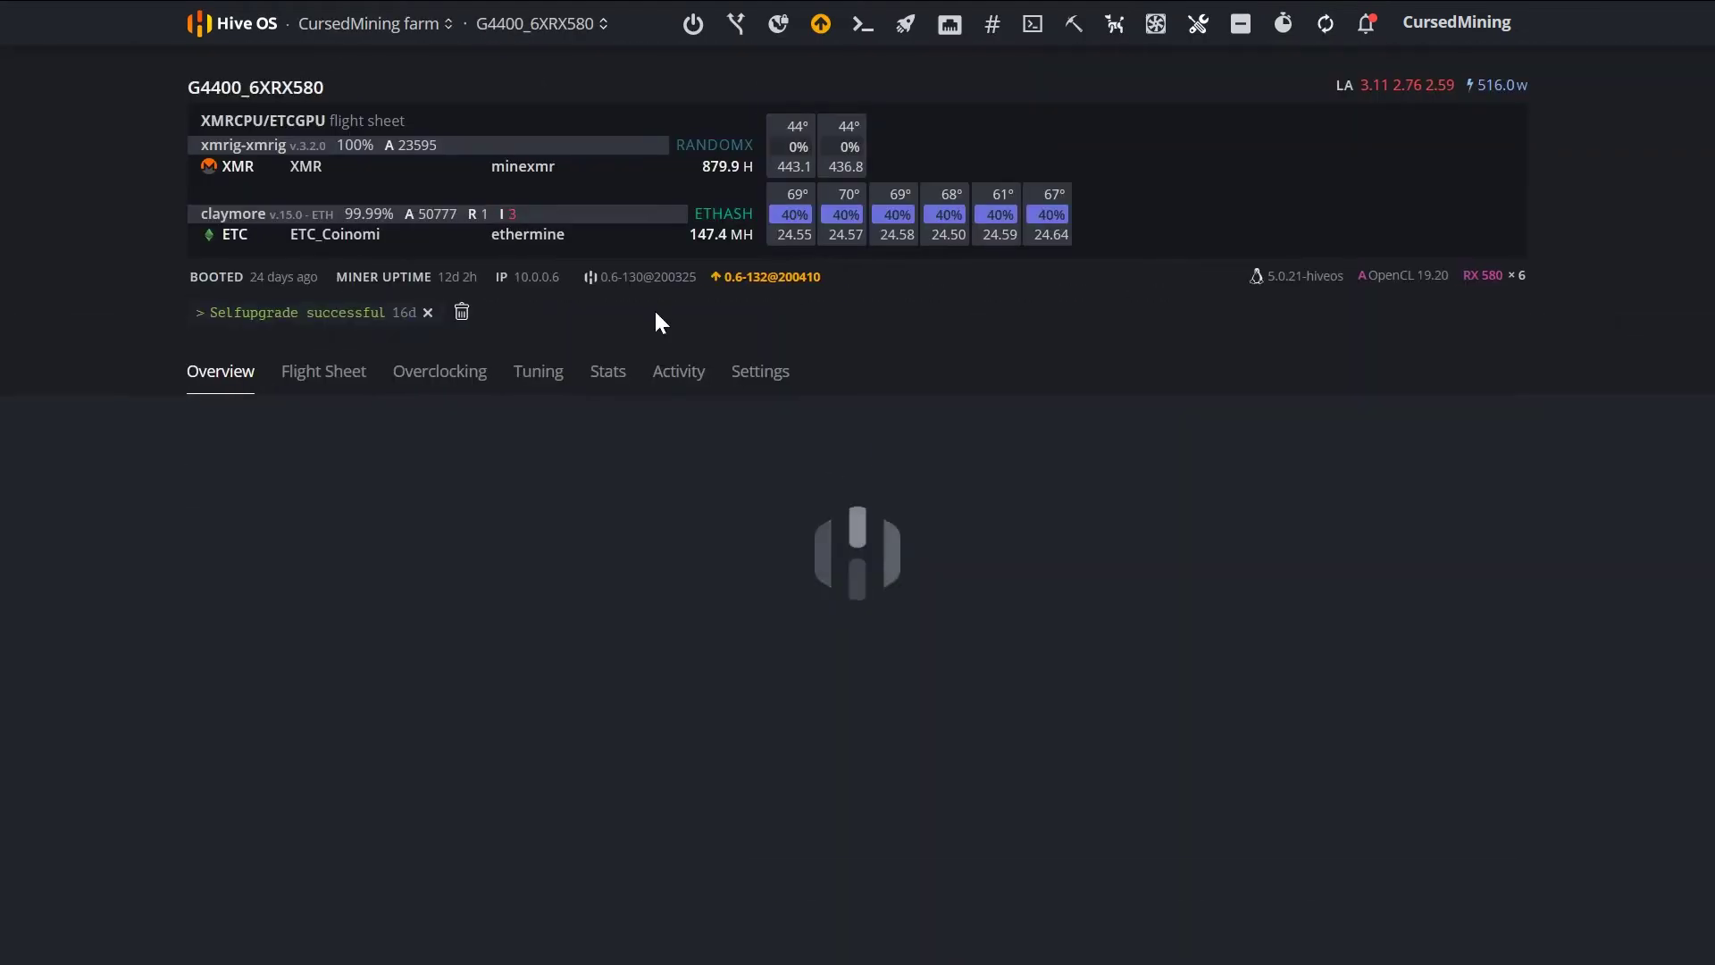
click(755, 276)
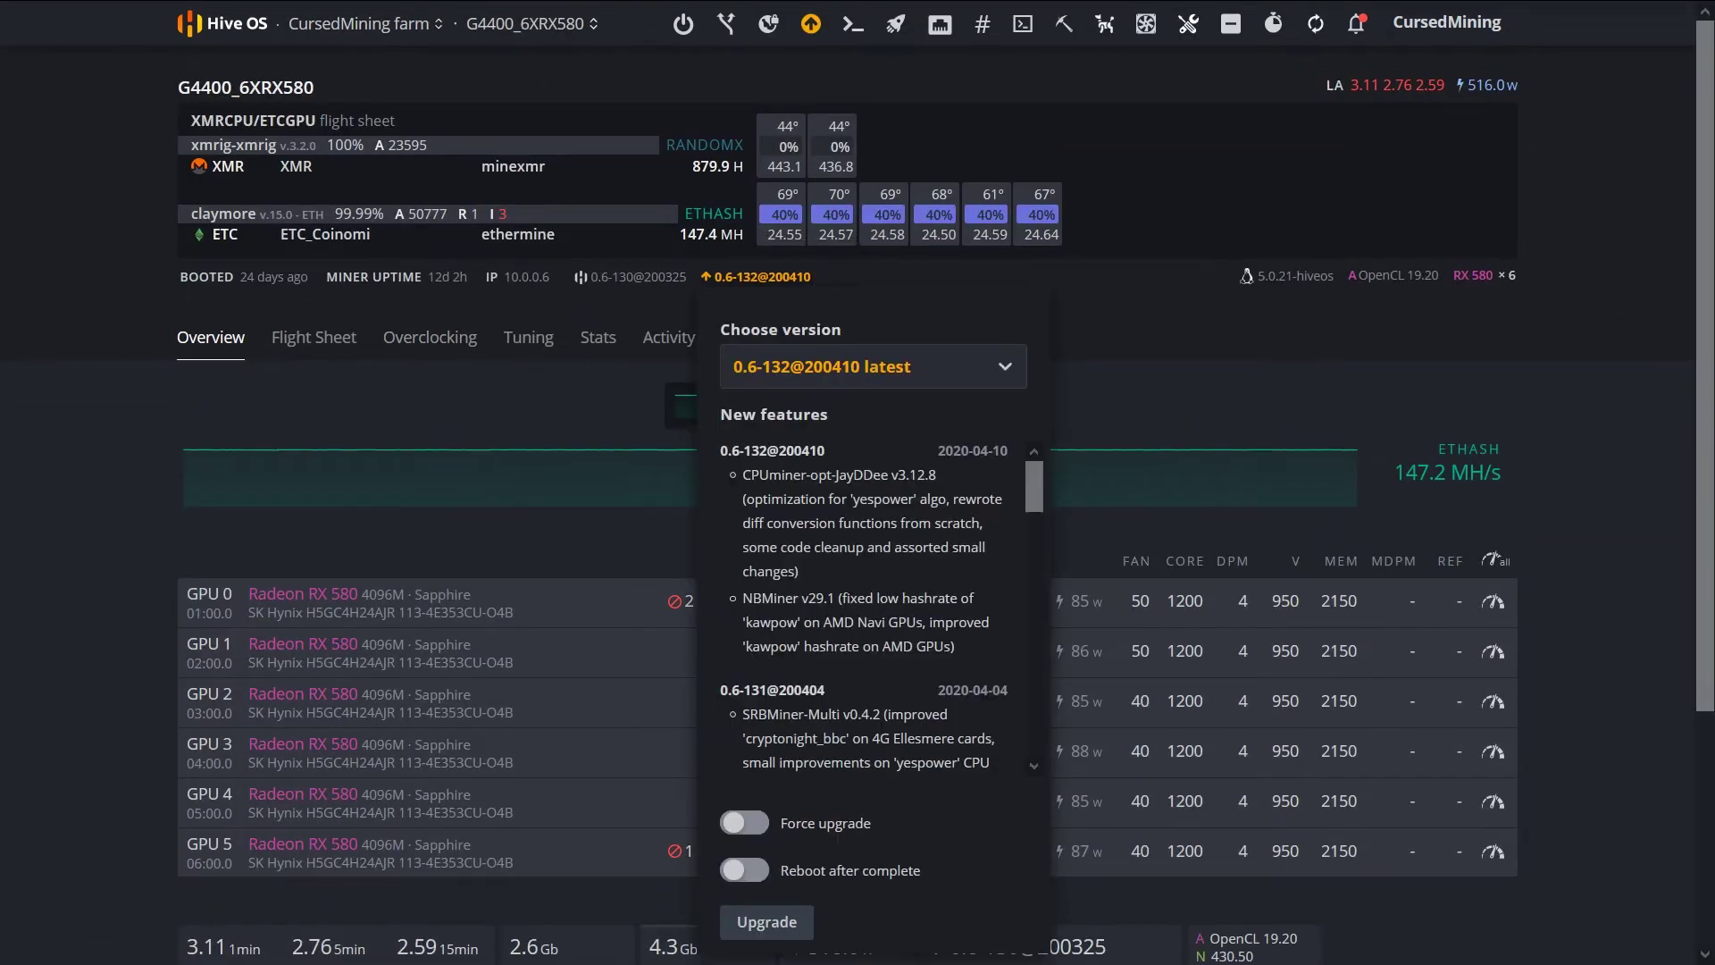
click(769, 924)
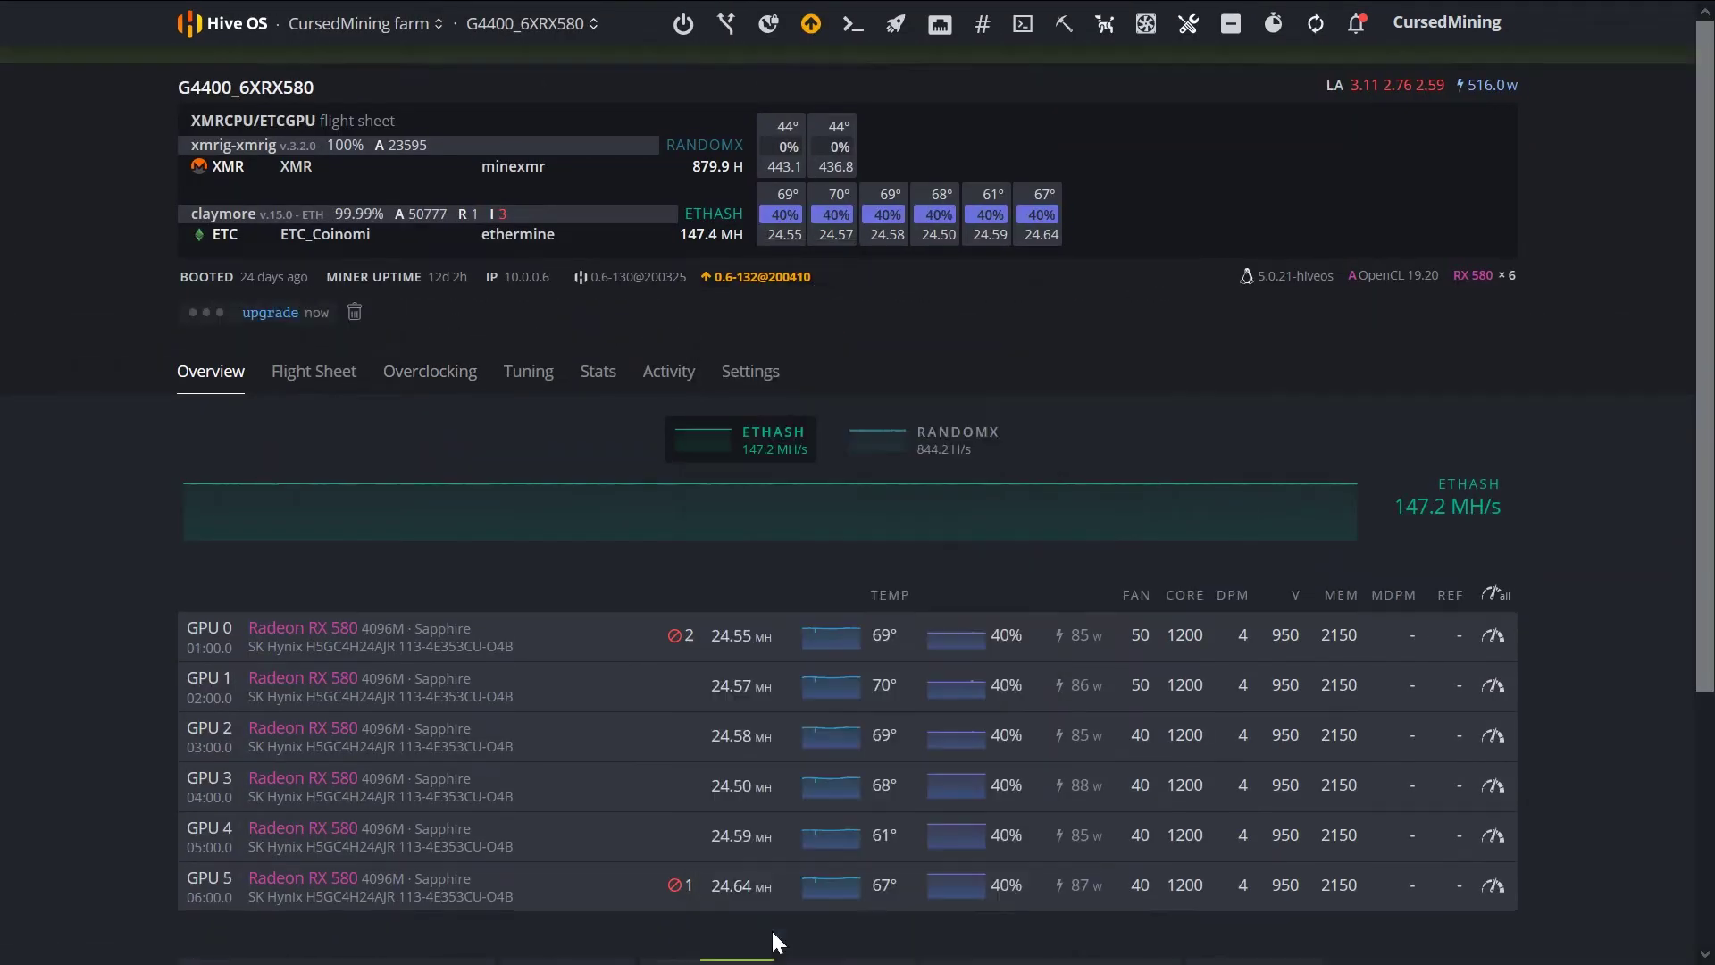
Bring up the available version upgrades for worker 1700X in CursedMining farm.
click(240, 25)
click(452, 549)
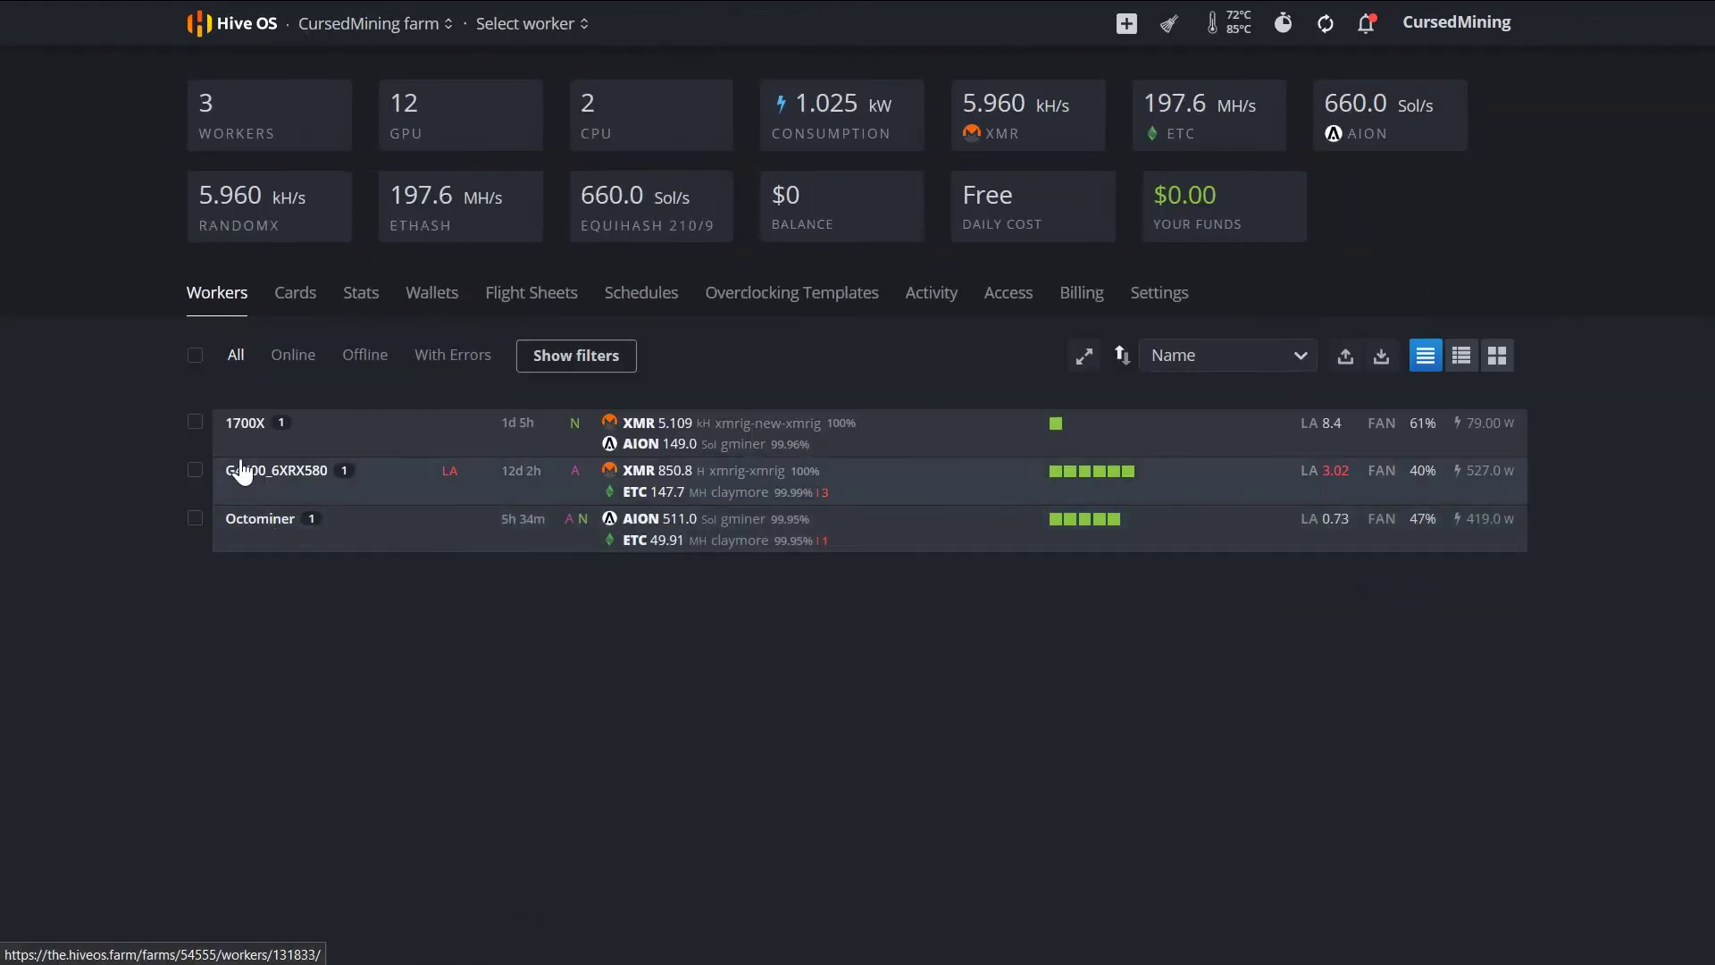
click(249, 425)
click(756, 279)
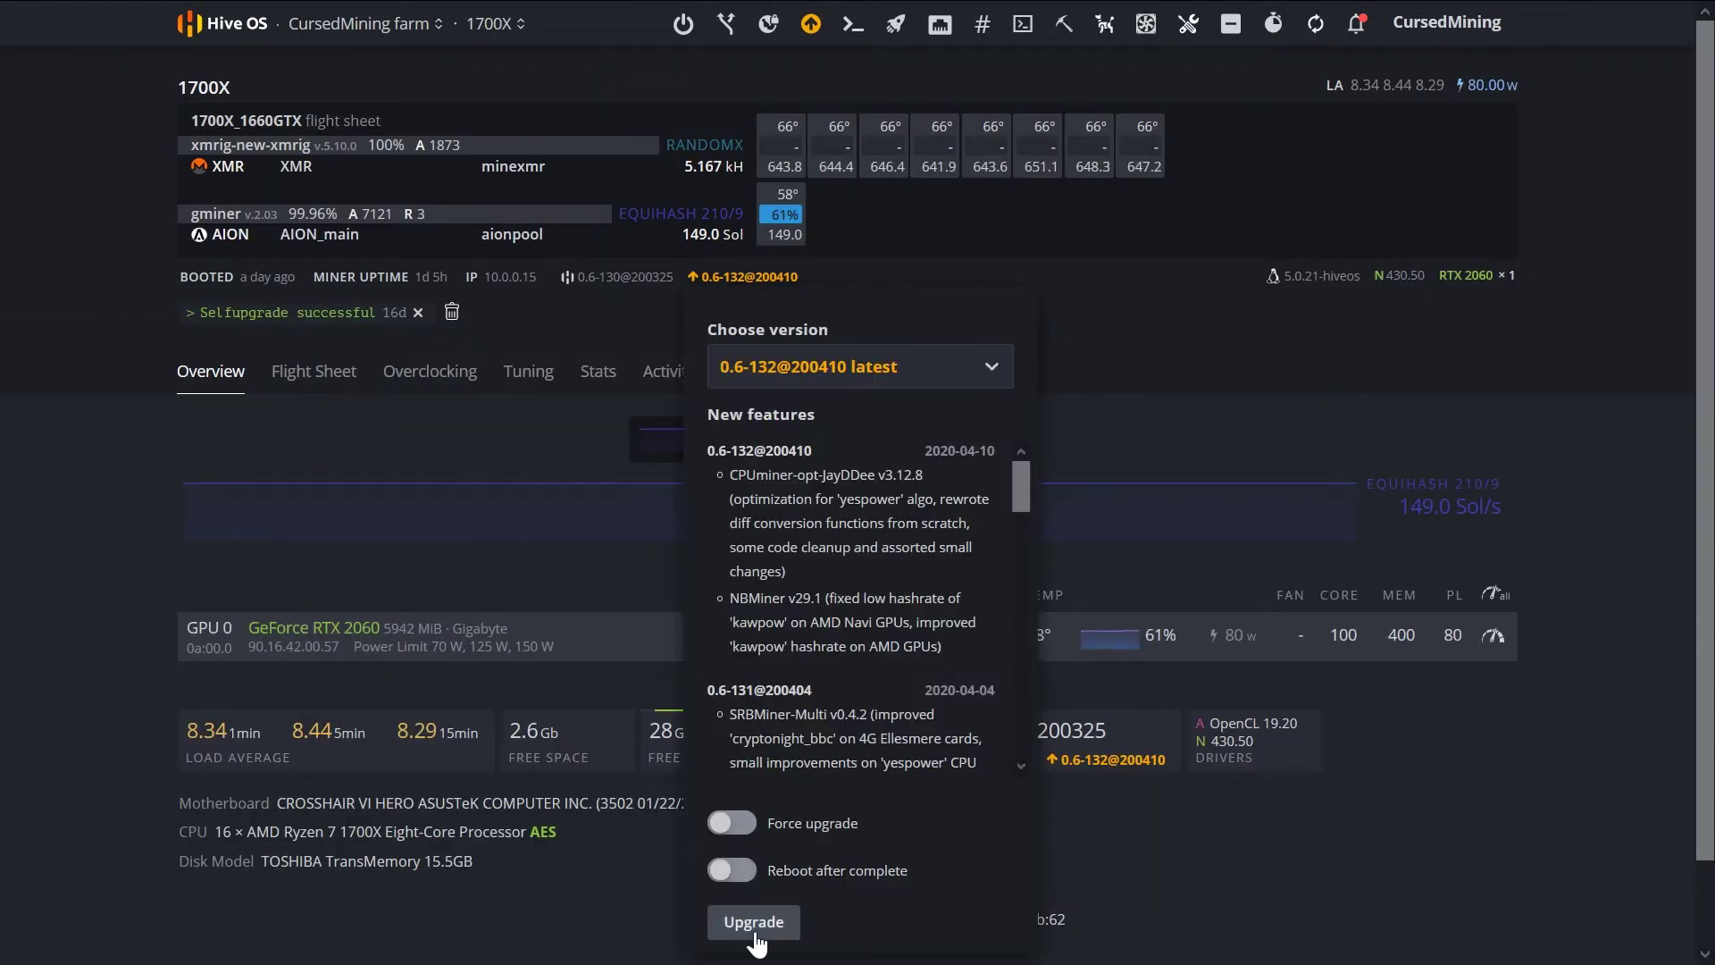